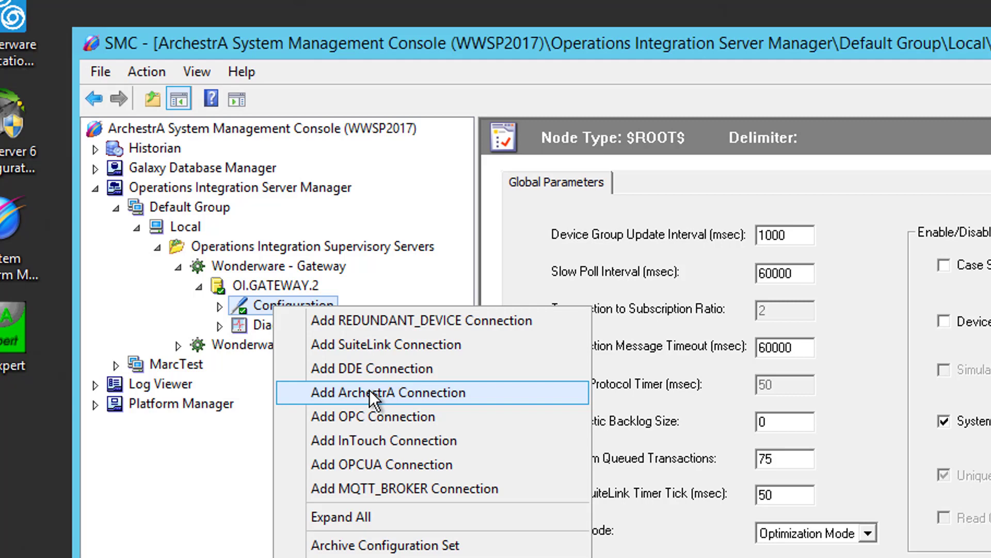
Add an InTouch connection with the default name to the gateway configuration and set its item browse path to the Example_to_OPC_UA folder in Public\Wonderware\Intouch Applications.
{"action": "left_click", "coordinate": [382, 440]}
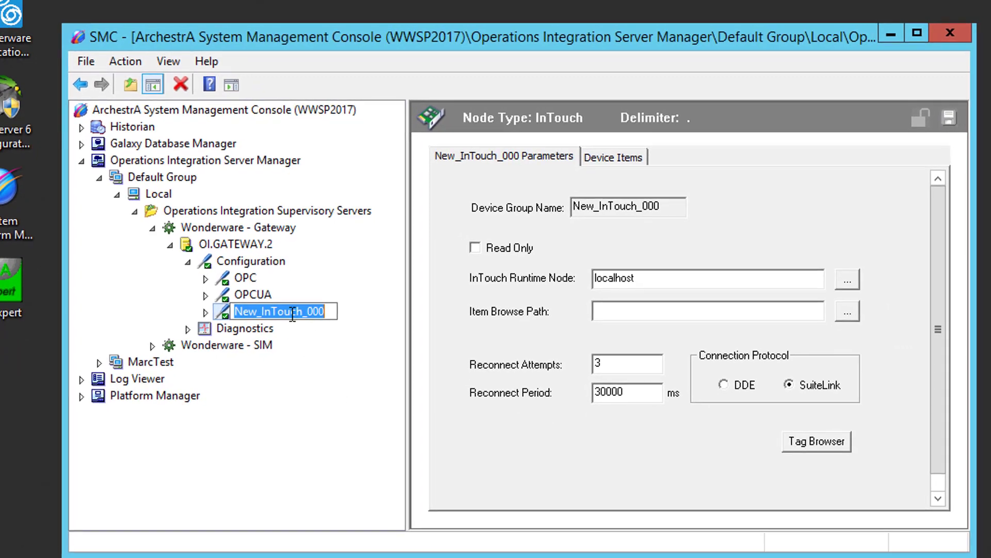
{"action": "key", "text": "Return"}
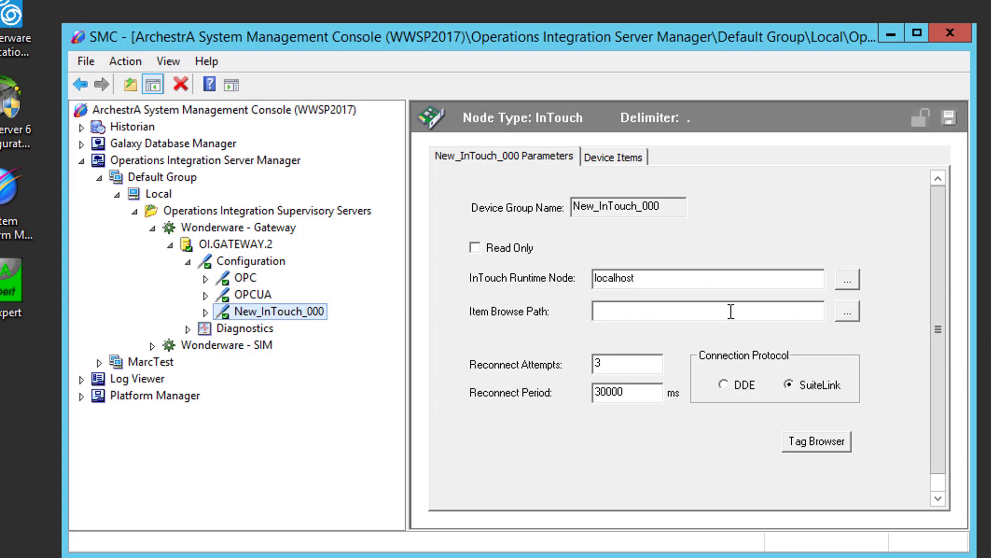
{"action": "left_click", "coordinate": [848, 313]}
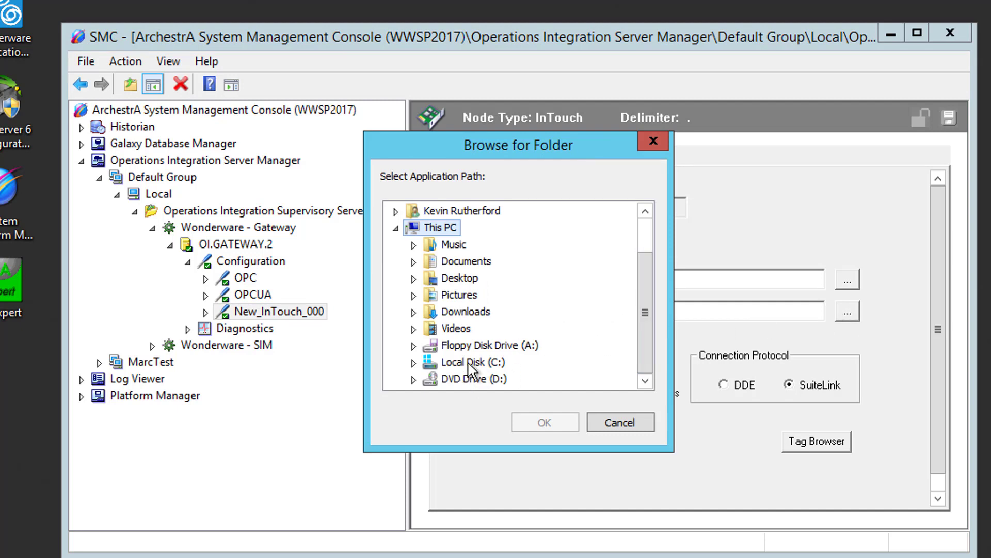
{"action": "left_click", "coordinate": [413, 363]}
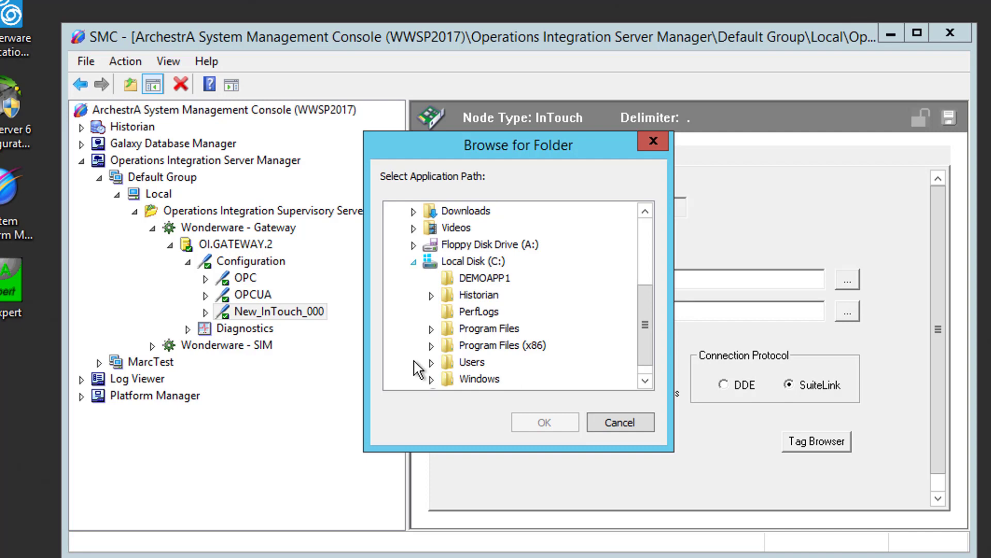
{"action": "left_click", "coordinate": [432, 363]}
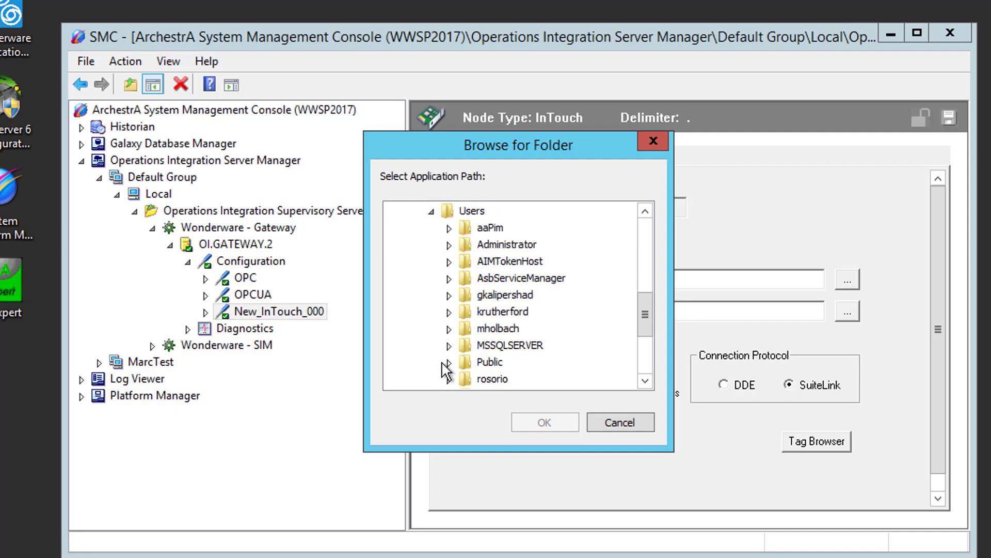
{"action": "left_click", "coordinate": [448, 363]}
{"action": "scroll", "coordinate": [453, 368], "scroll_direction": "down", "scroll_amount": 3}
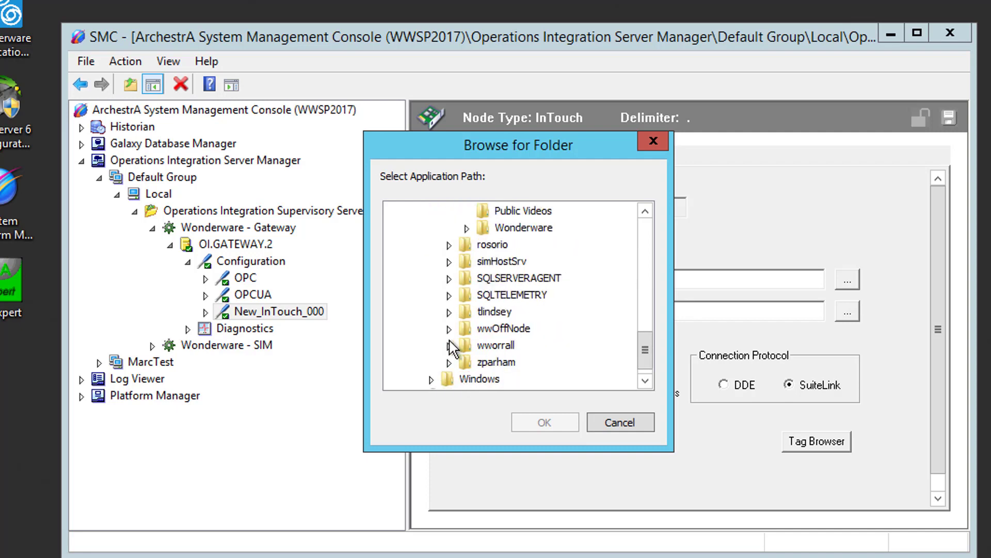
{"action": "left_click", "coordinate": [466, 229]}
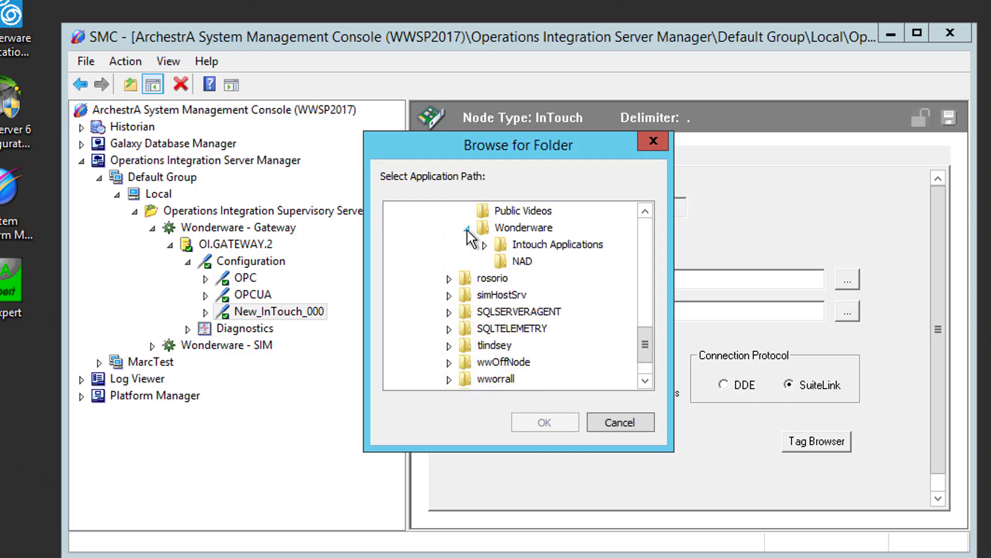
{"action": "left_click", "coordinate": [485, 245]}
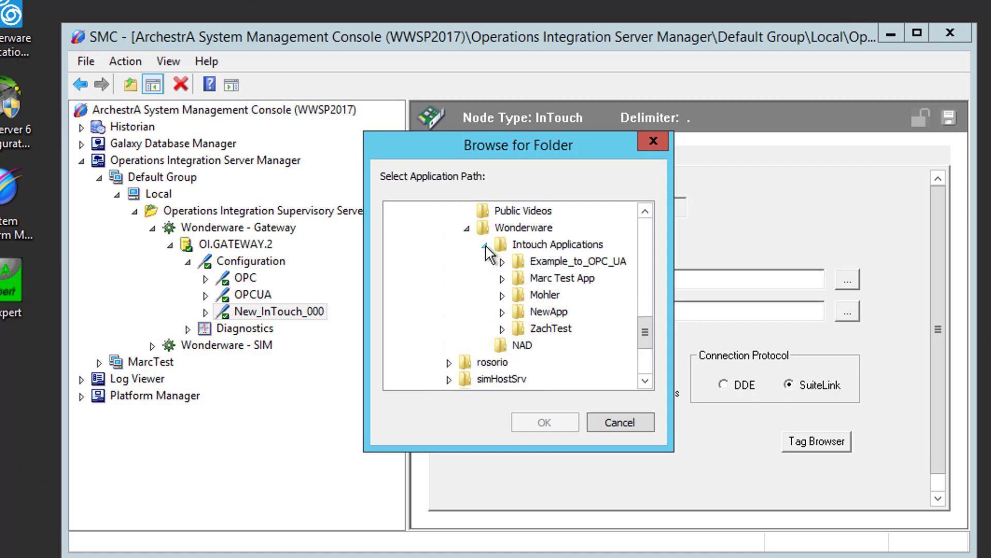
{"action": "left_click", "coordinate": [552, 262]}
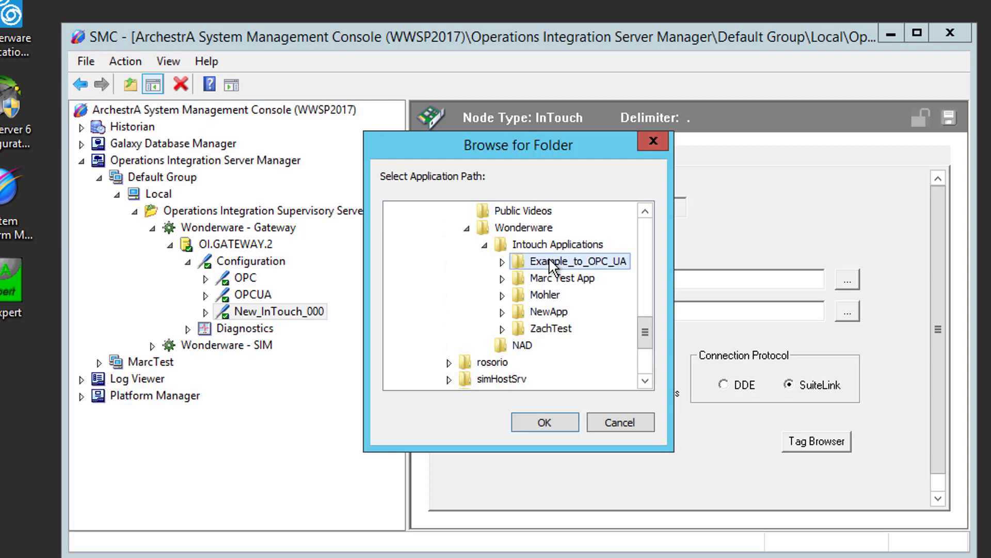
{"action": "left_click", "coordinate": [556, 418]}
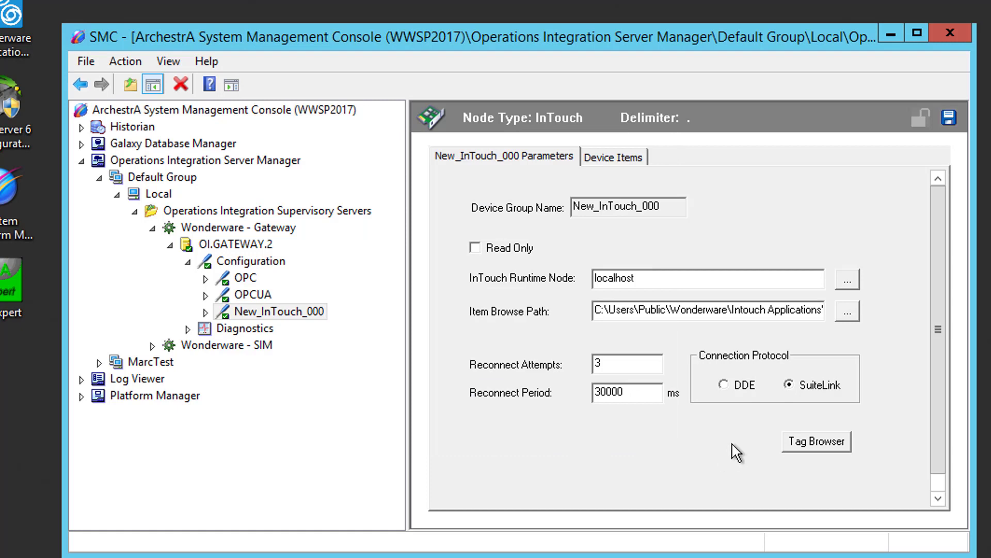
Pick the Random1 tag in the InTouch connection's tag browser and save the connection's configuration.
{"action": "left_click", "coordinate": [815, 441]}
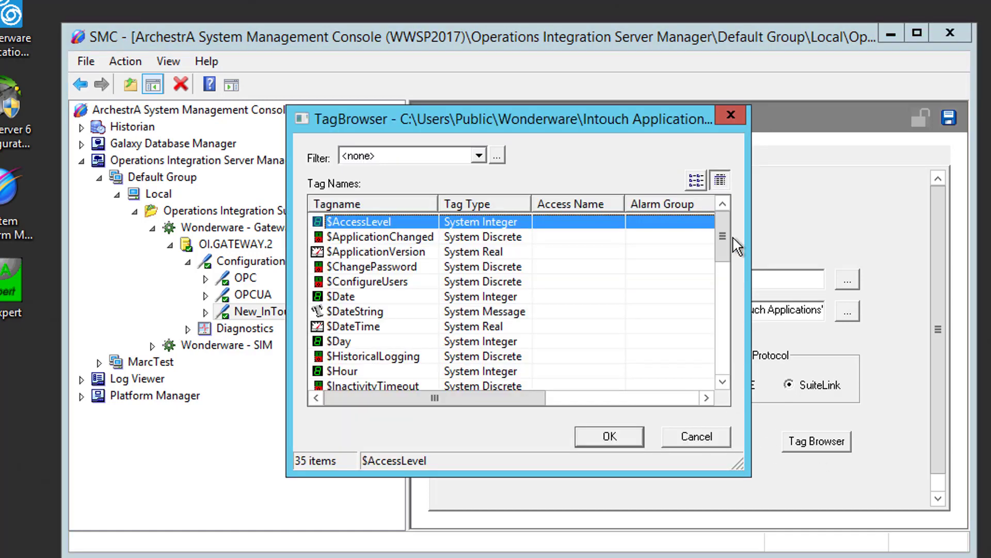
{"action": "left_click_drag", "start_coordinate": [719, 259], "coordinate": [724, 366]}
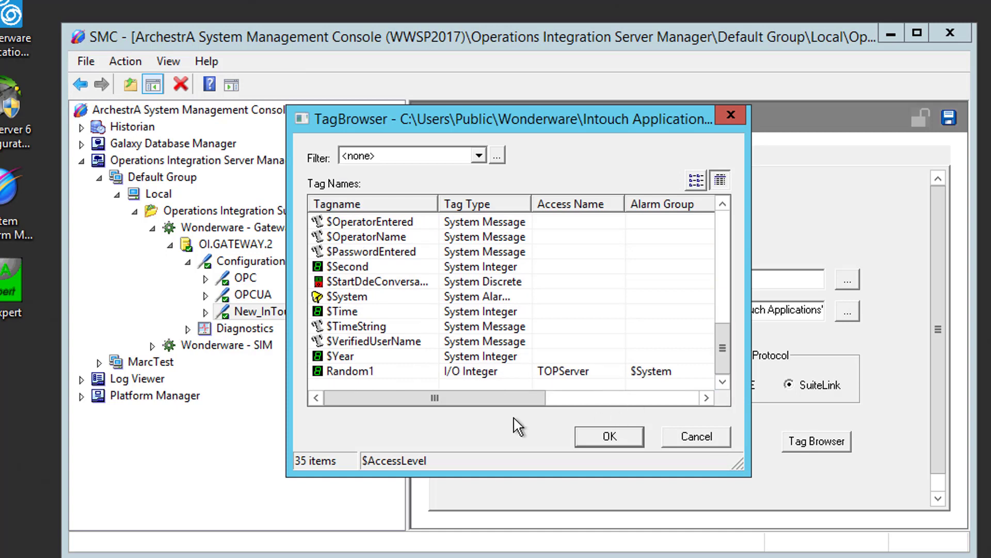
{"action": "left_click", "coordinate": [368, 370]}
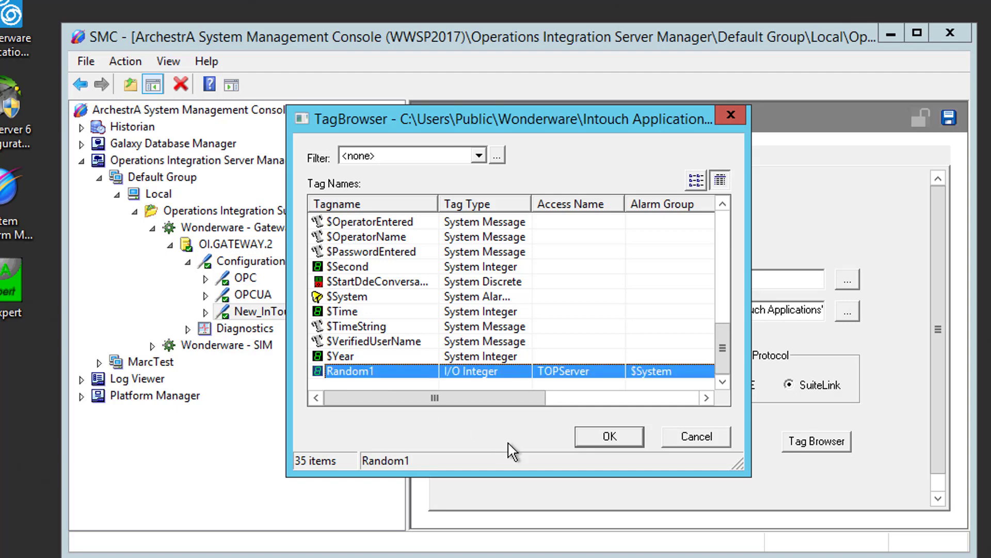
{"action": "left_click", "coordinate": [601, 436]}
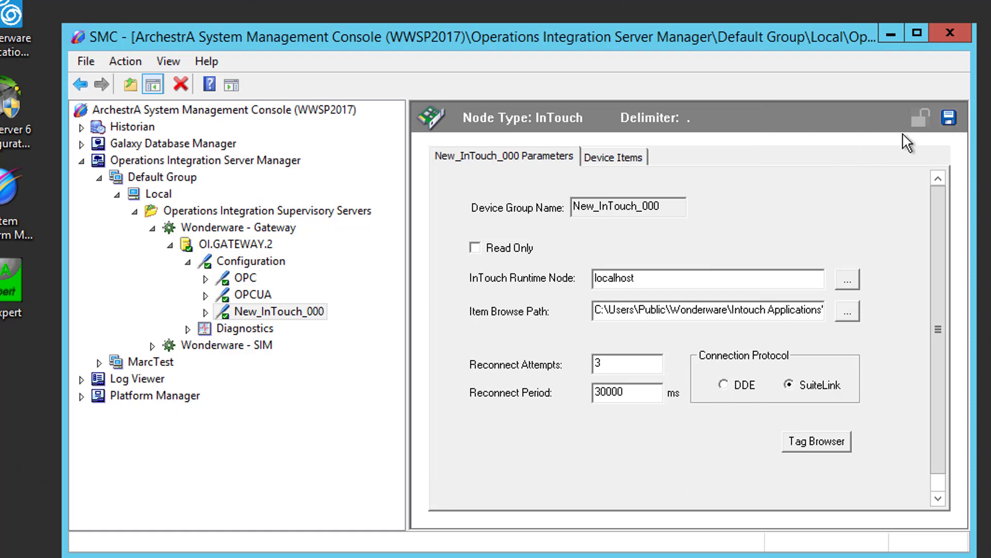
{"action": "left_click", "coordinate": [949, 118]}
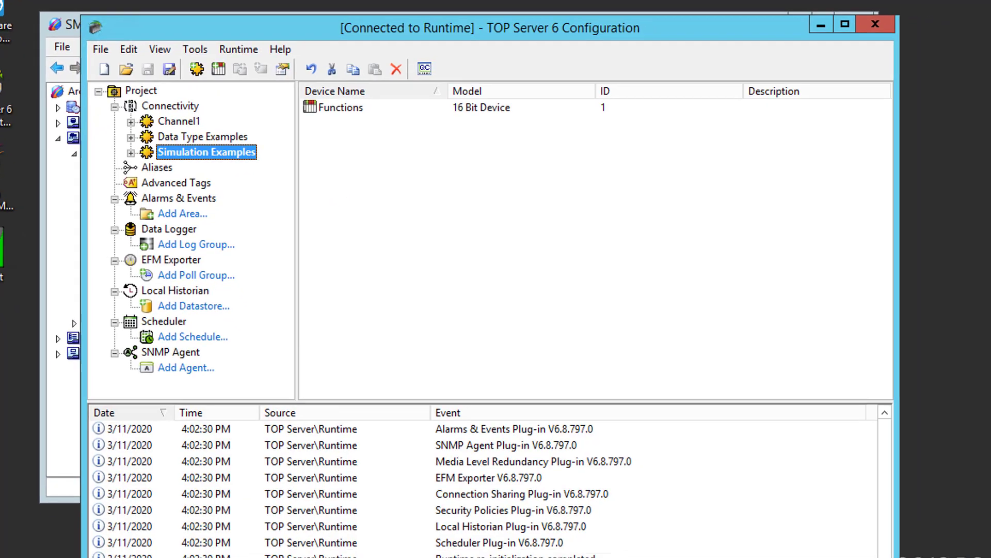
In TOP Server 6 Configuration, start a new channel under Connectivity with the OPC DA Client driver, named WWInTouch.
{"action": "left_click", "coordinate": [163, 100]}
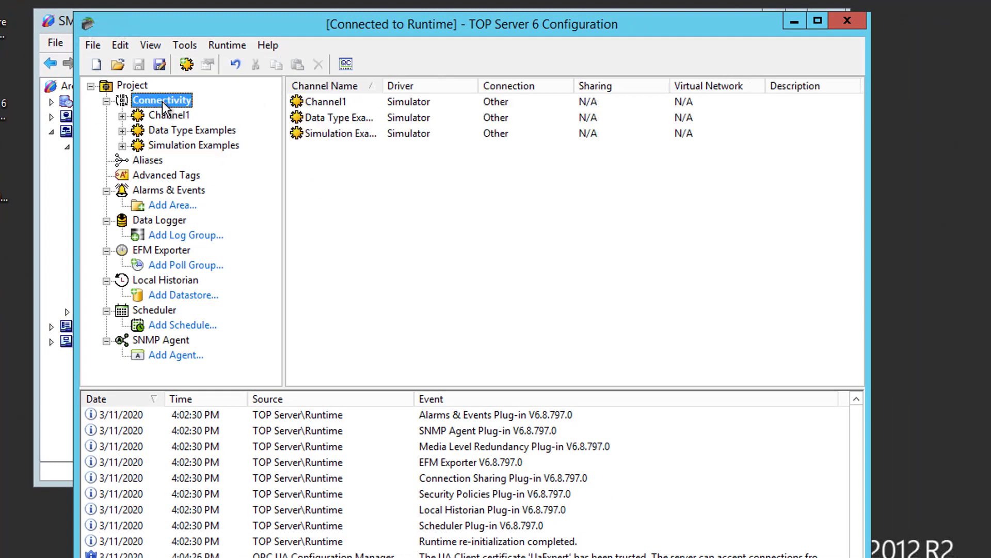
{"action": "right_click", "coordinate": [165, 101]}
{"action": "left_click", "coordinate": [209, 114]}
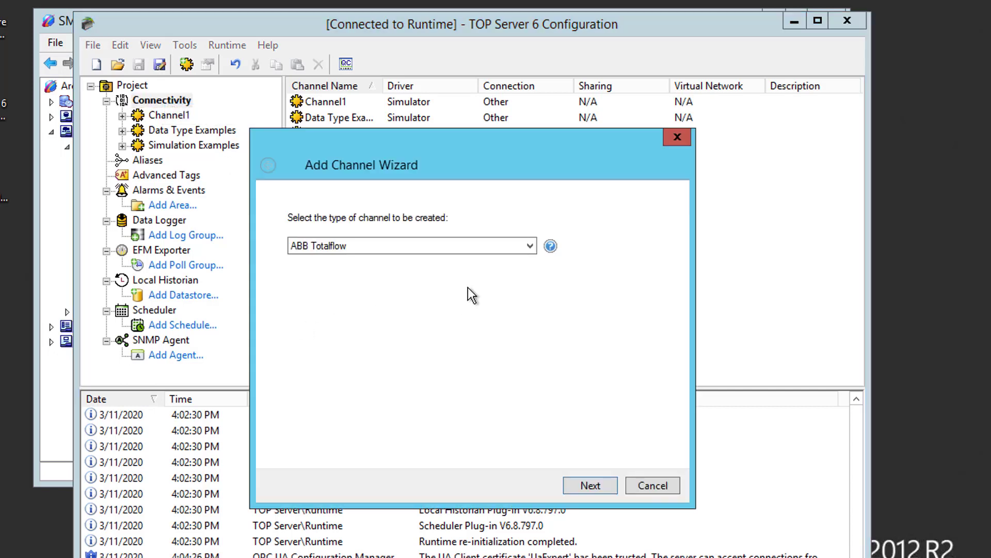
{"action": "left_click", "coordinate": [528, 245]}
{"action": "left_click_drag", "start_coordinate": [526, 277], "coordinate": [536, 368]}
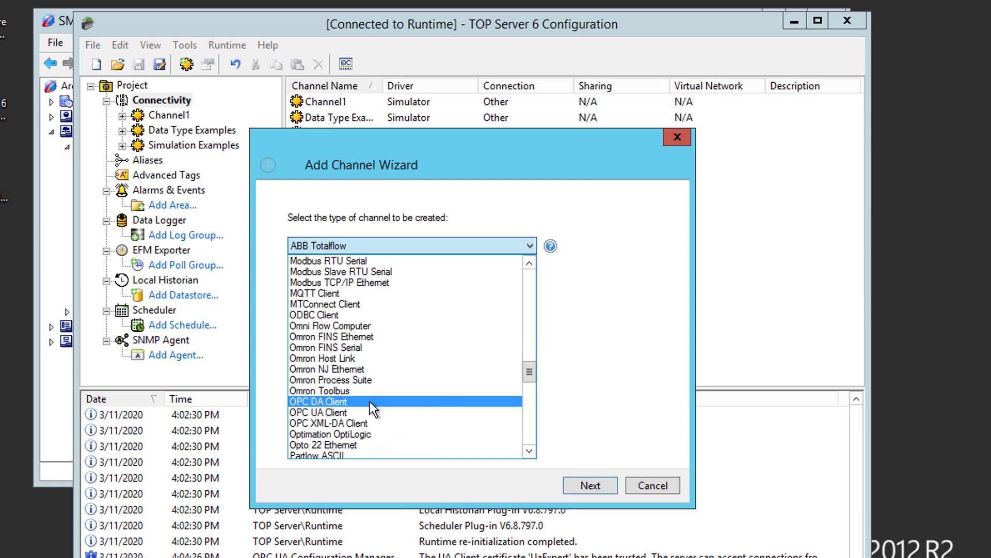
{"action": "left_click", "coordinate": [349, 403]}
{"action": "left_click", "coordinate": [581, 483]}
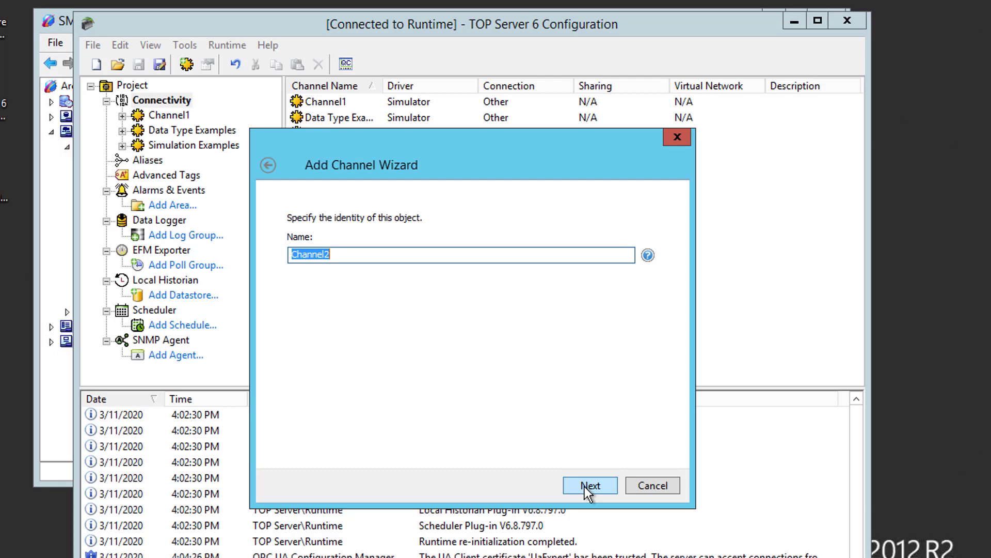
{"action": "type", "text": "WWInTouch"}
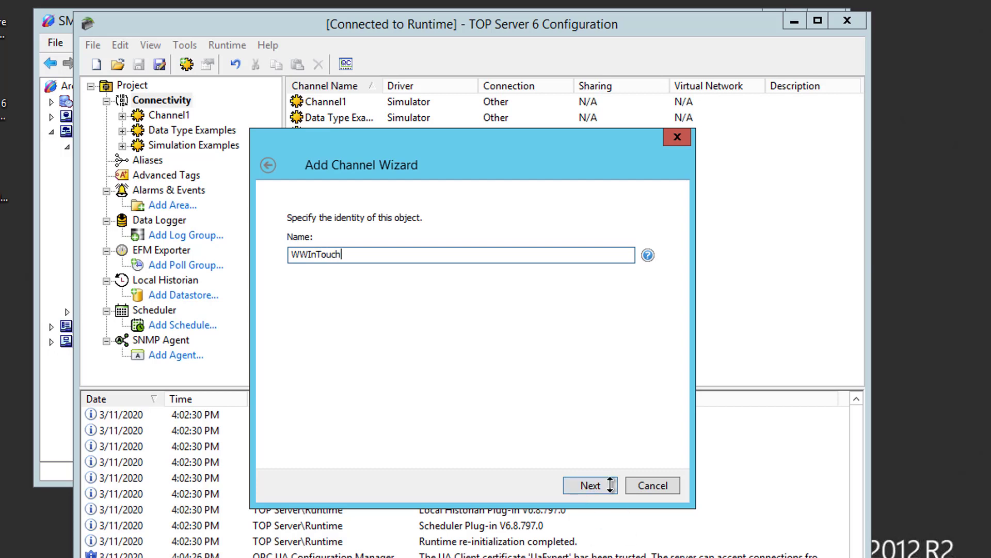
{"action": "left_click", "coordinate": [595, 487]}
{"action": "left_click", "coordinate": [591, 485]}
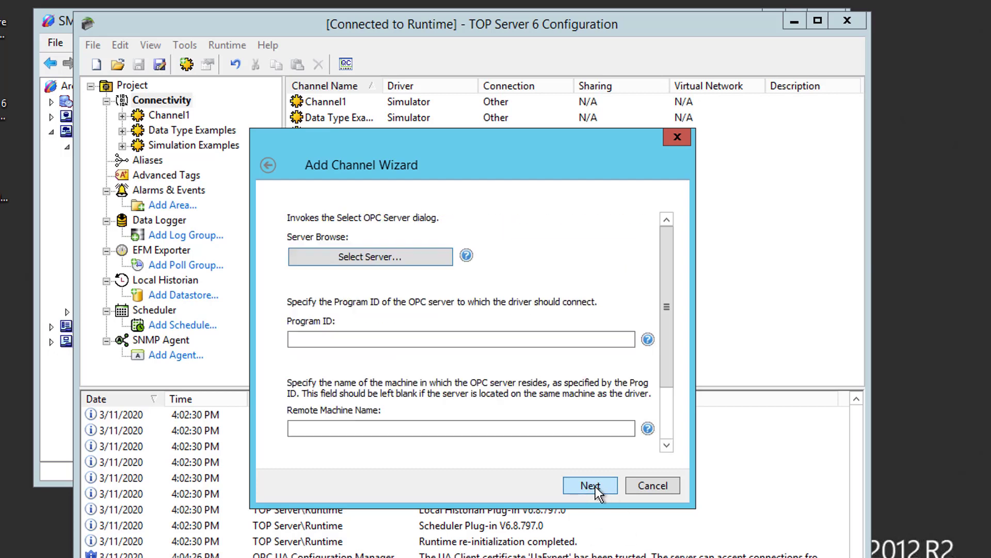
Choose OI.GATEWAY.2 on the local machine as the channel's OPC server and finish the channel with the remaining defaults.
{"action": "left_click", "coordinate": [365, 258]}
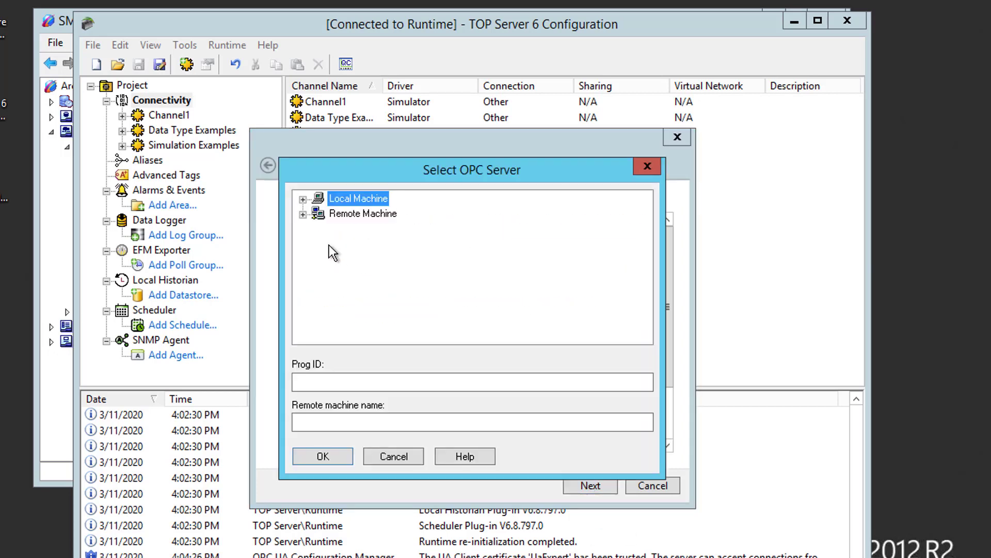
{"action": "left_click", "coordinate": [302, 199]}
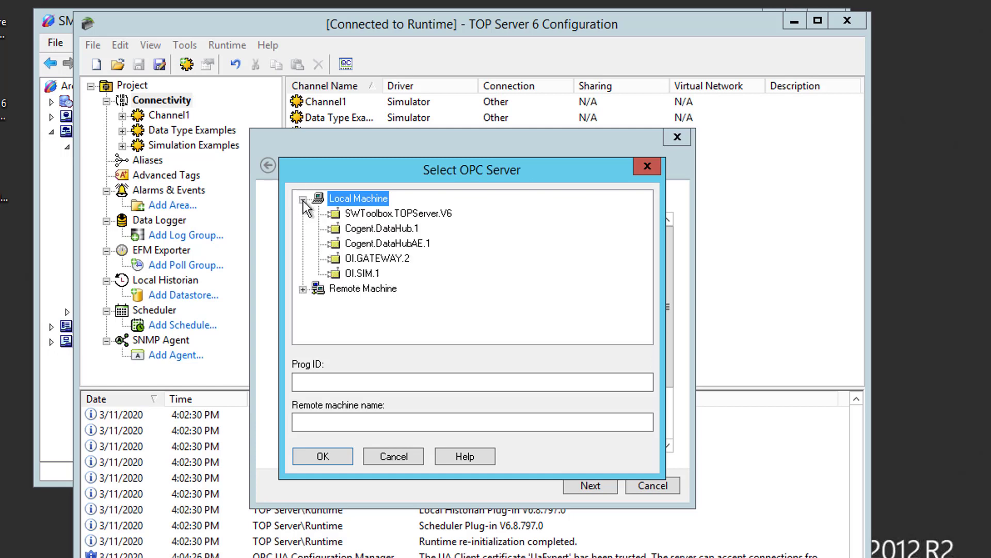
{"action": "left_click", "coordinate": [376, 259]}
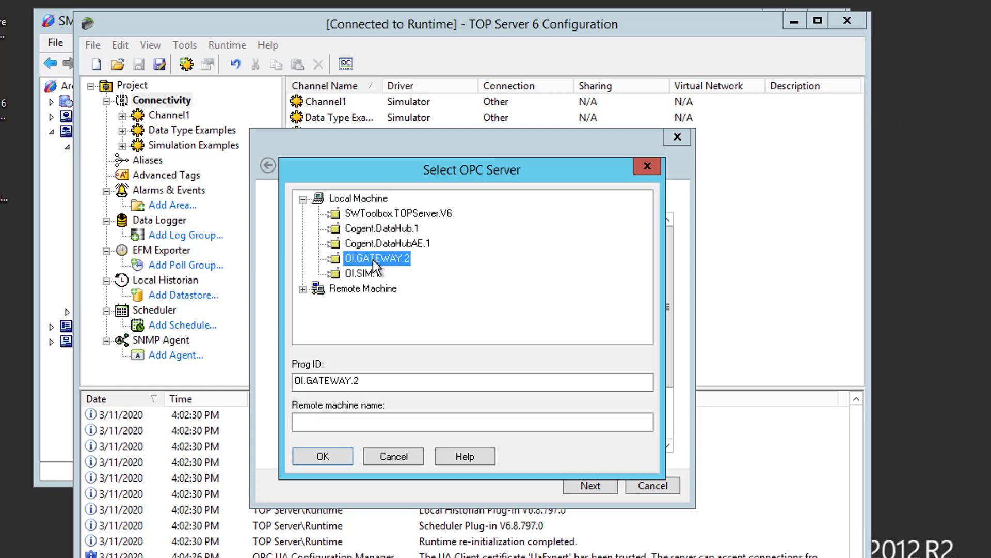
{"action": "left_click", "coordinate": [335, 456]}
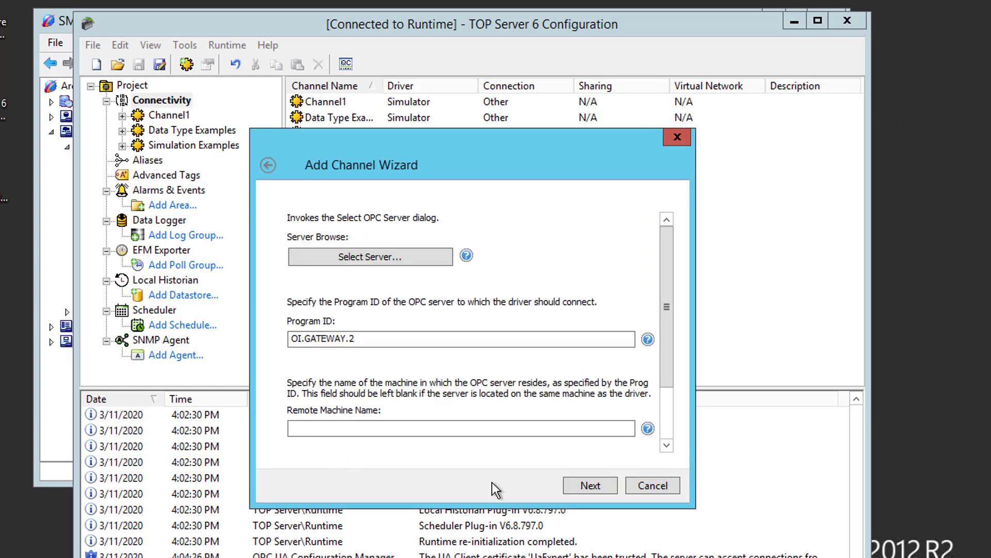
{"action": "left_click", "coordinate": [588, 485]}
{"action": "left_click", "coordinate": [589, 485]}
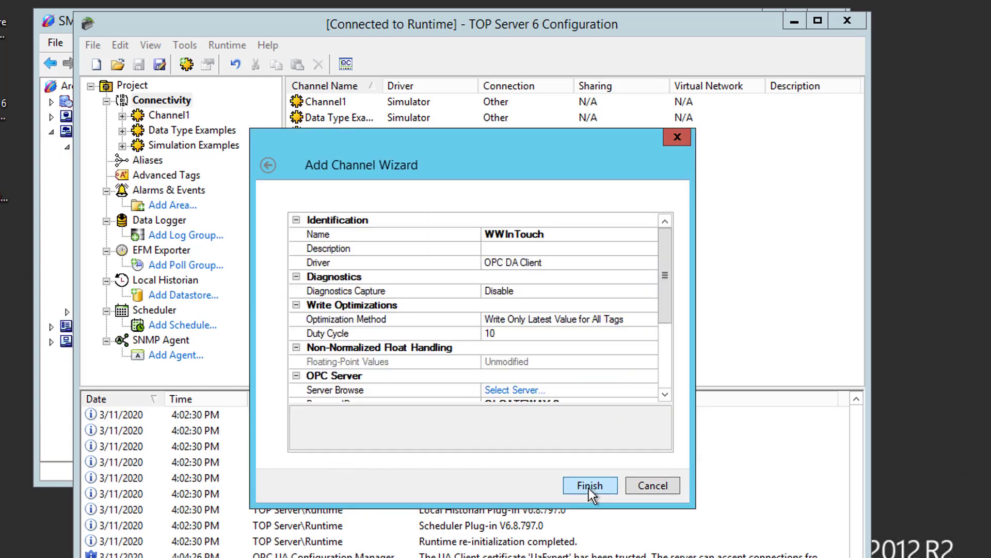
{"action": "left_click", "coordinate": [589, 486]}
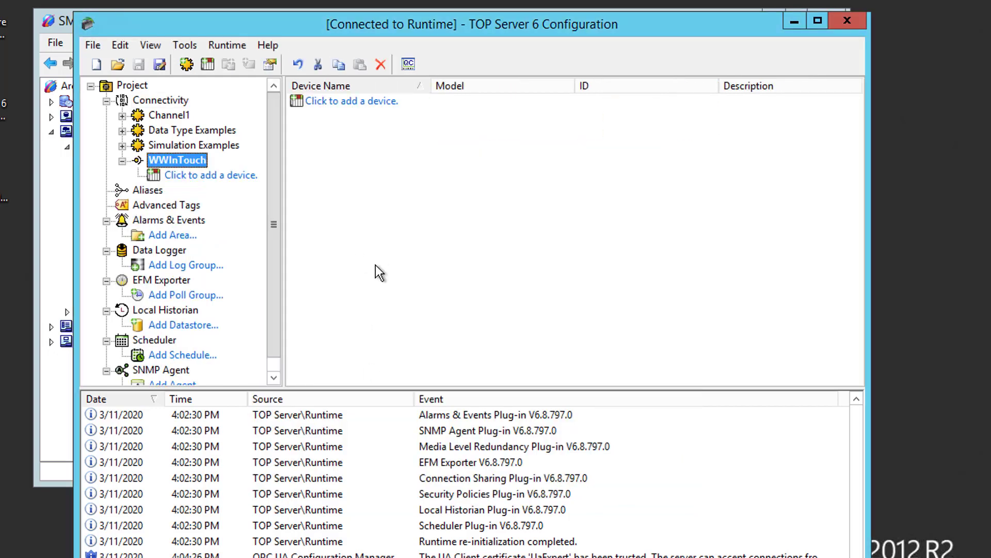
Add a device named InTouchData to the WWInTouch channel, accepting the default settings up to the item import page.
{"action": "left_click", "coordinate": [199, 176]}
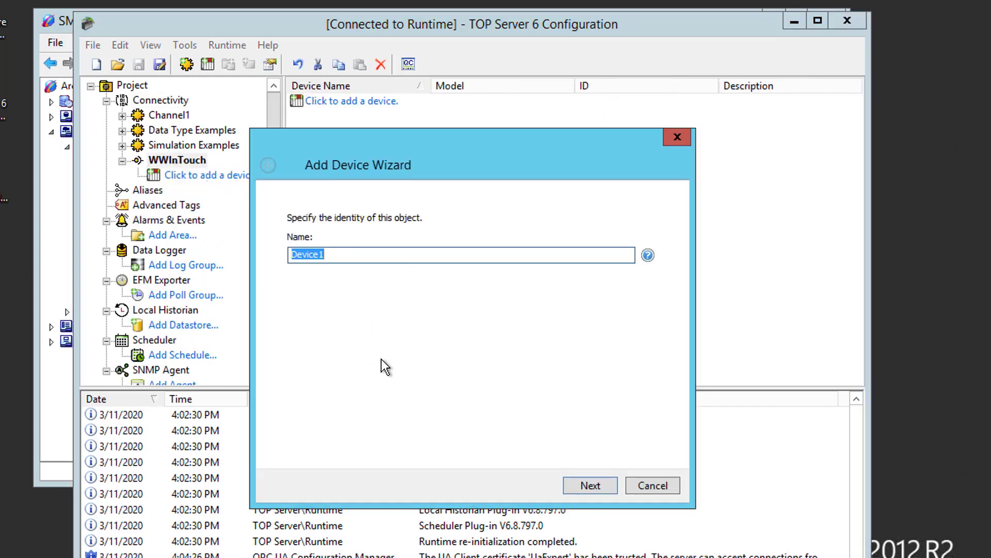
{"action": "type", "text": "InTouchData"}
{"action": "left_click", "coordinate": [602, 486]}
{"action": "left_click", "coordinate": [602, 487]}
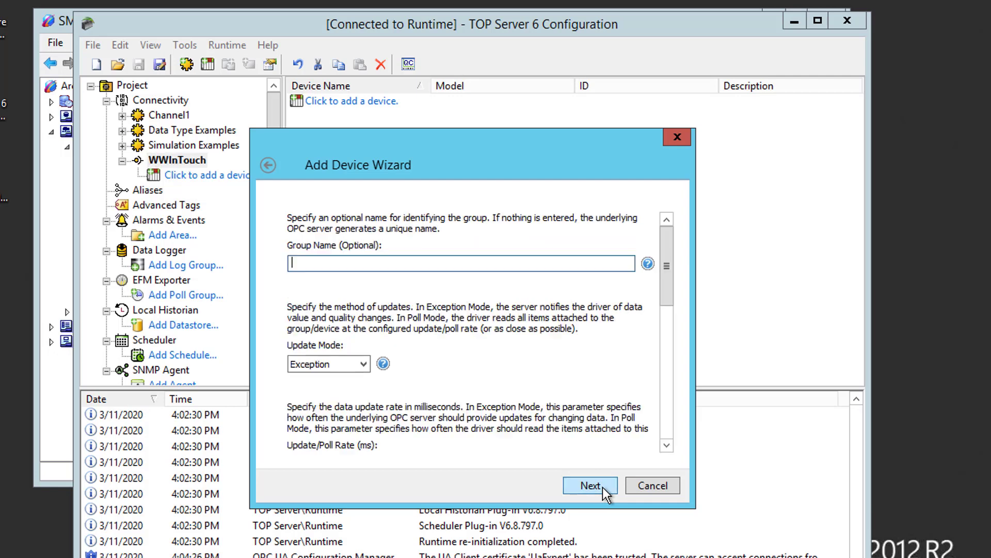
{"action": "left_click", "coordinate": [590, 485]}
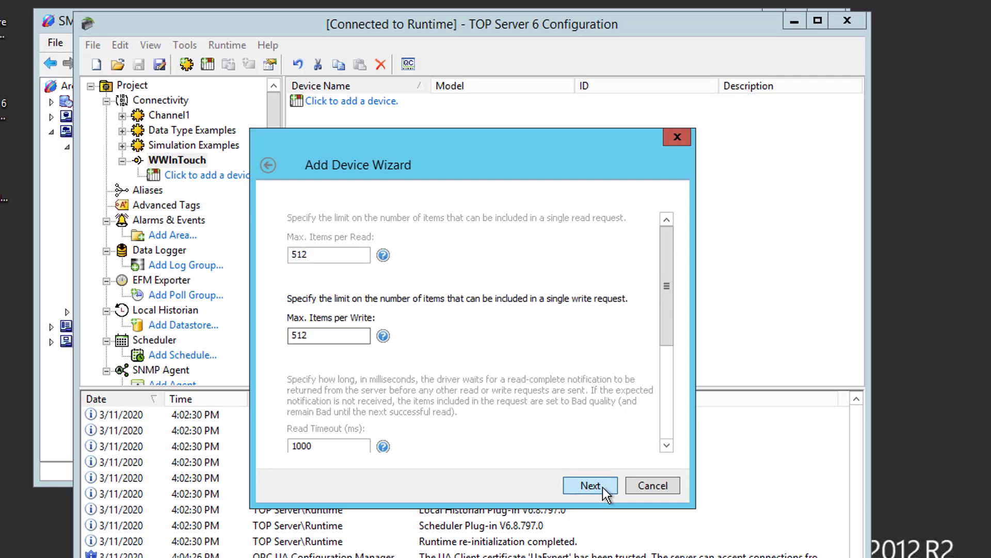
{"action": "left_click", "coordinate": [590, 485]}
{"action": "left_click", "coordinate": [602, 488]}
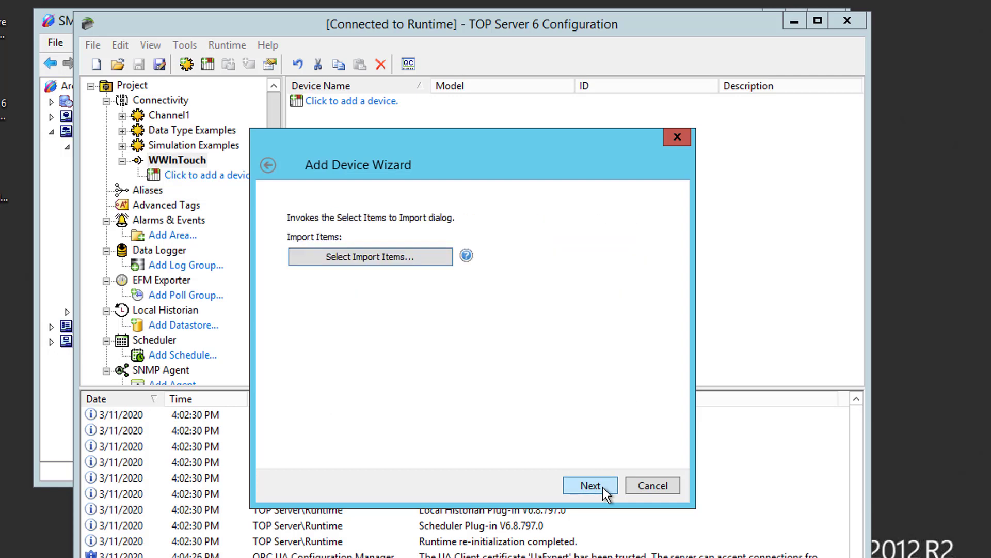
Select the Random1 item from the New_InTouch_000 branch of OI.GATEWAY.2 as the device's import item and confirm the selection.
{"action": "left_click", "coordinate": [362, 259]}
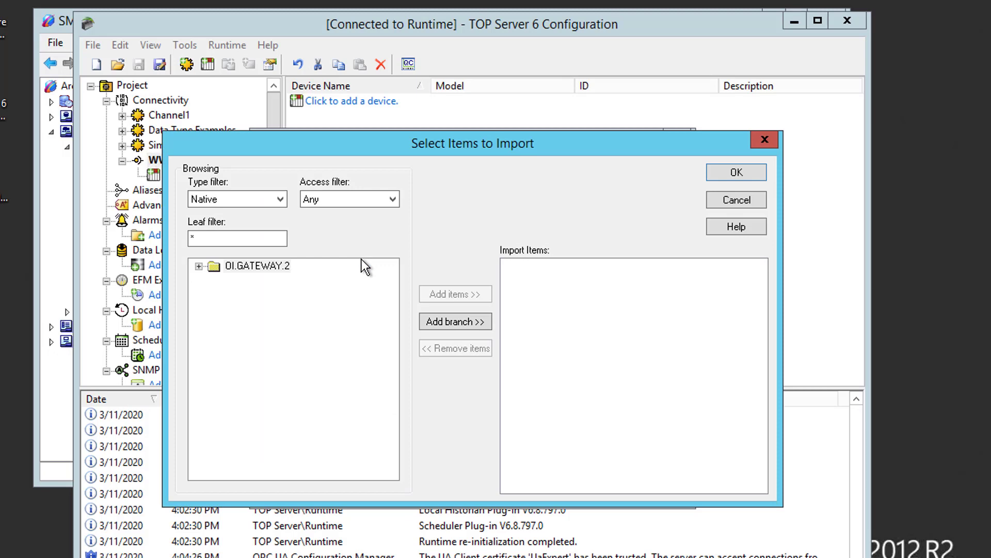
{"action": "left_click", "coordinate": [199, 265]}
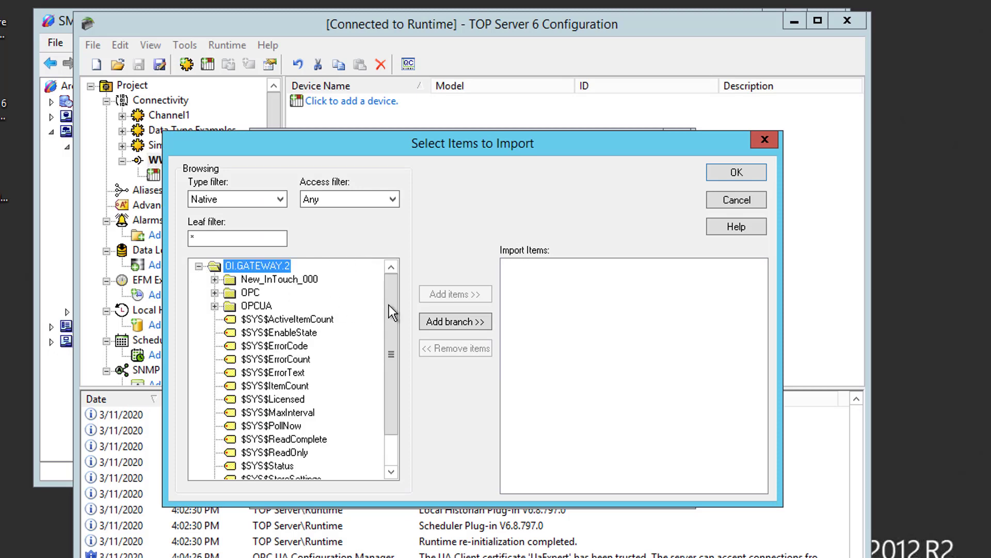
{"action": "left_click_drag", "start_coordinate": [392, 305], "coordinate": [392, 344]}
{"action": "left_click_drag", "start_coordinate": [397, 382], "coordinate": [402, 326]}
{"action": "left_click", "coordinate": [249, 283]}
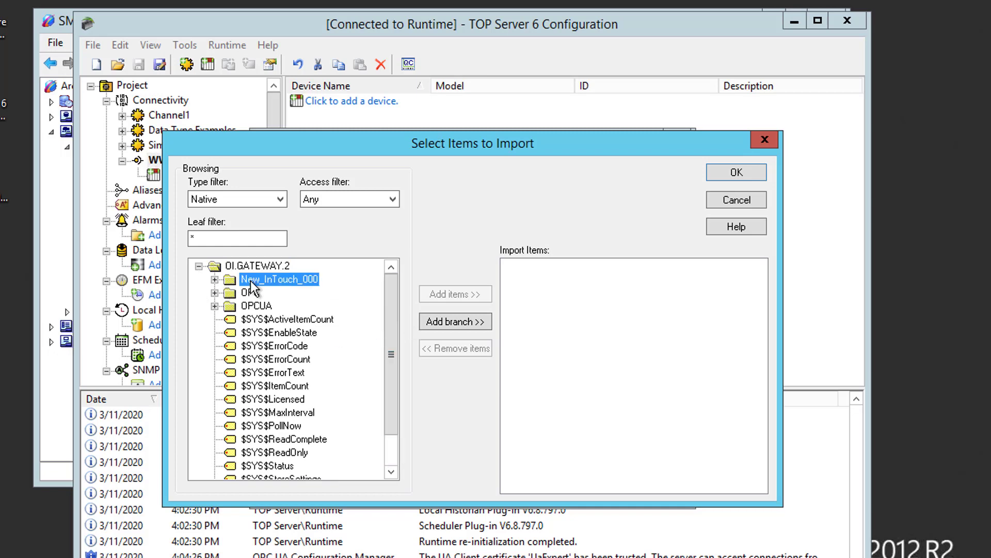
{"action": "left_click", "coordinate": [215, 279]}
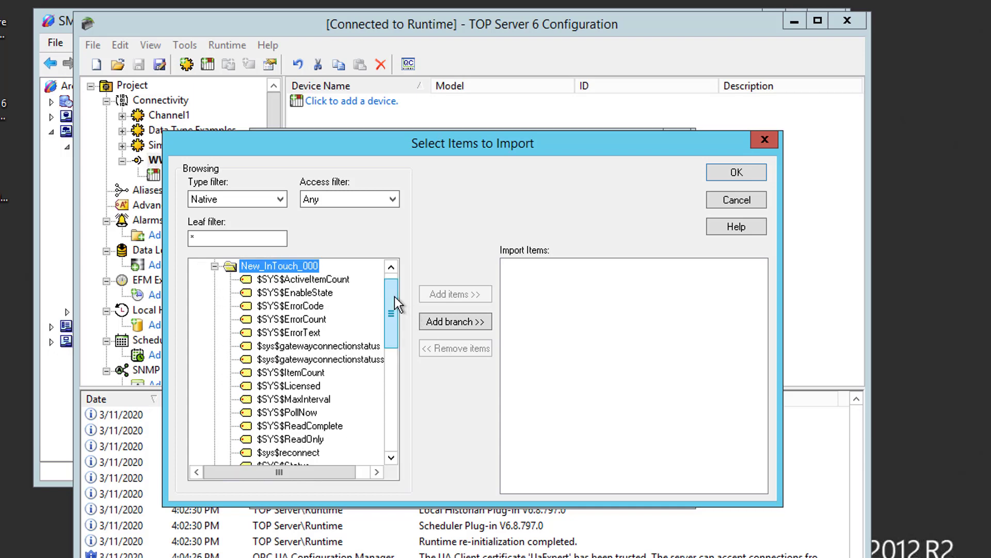
{"action": "left_click_drag", "start_coordinate": [394, 296], "coordinate": [399, 358]}
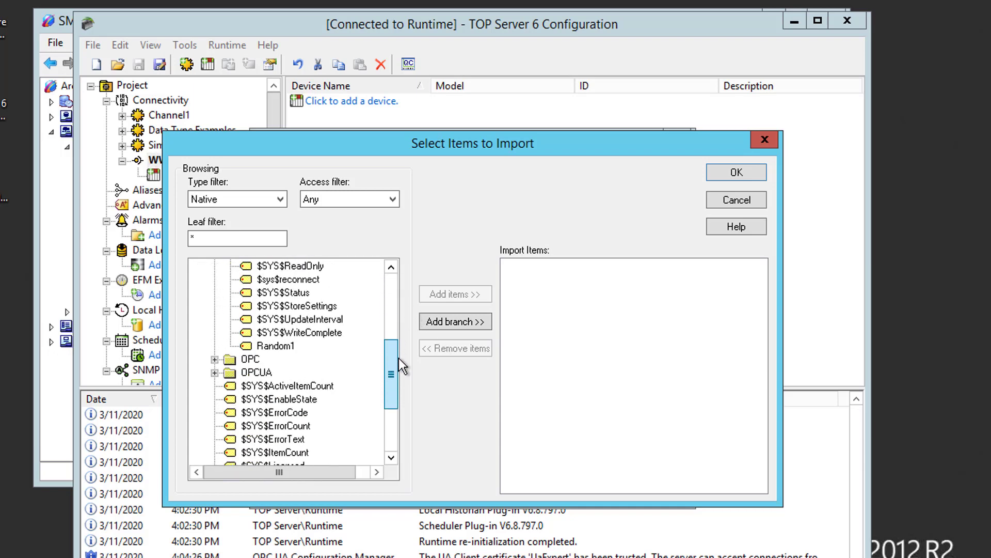
{"action": "left_click", "coordinate": [275, 346]}
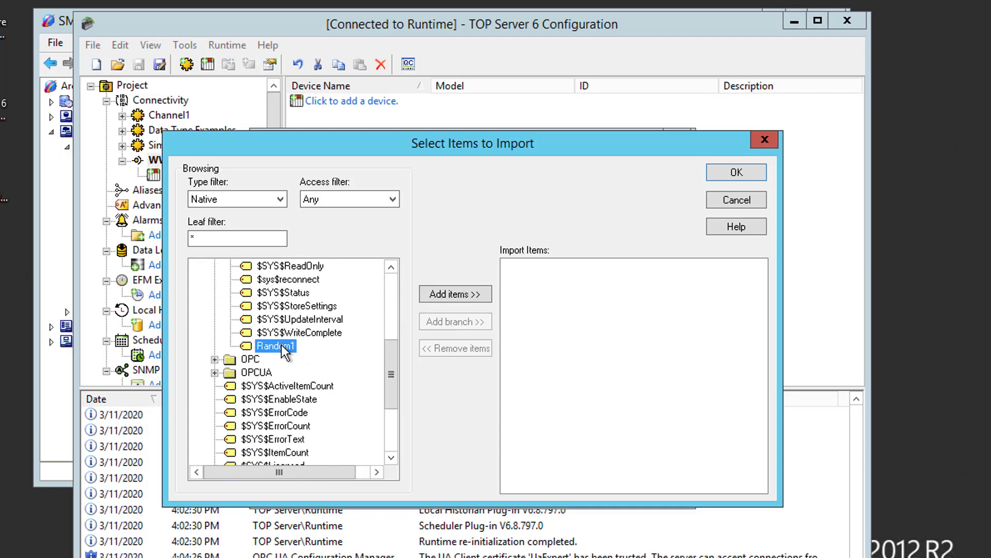
{"action": "left_click", "coordinate": [443, 293]}
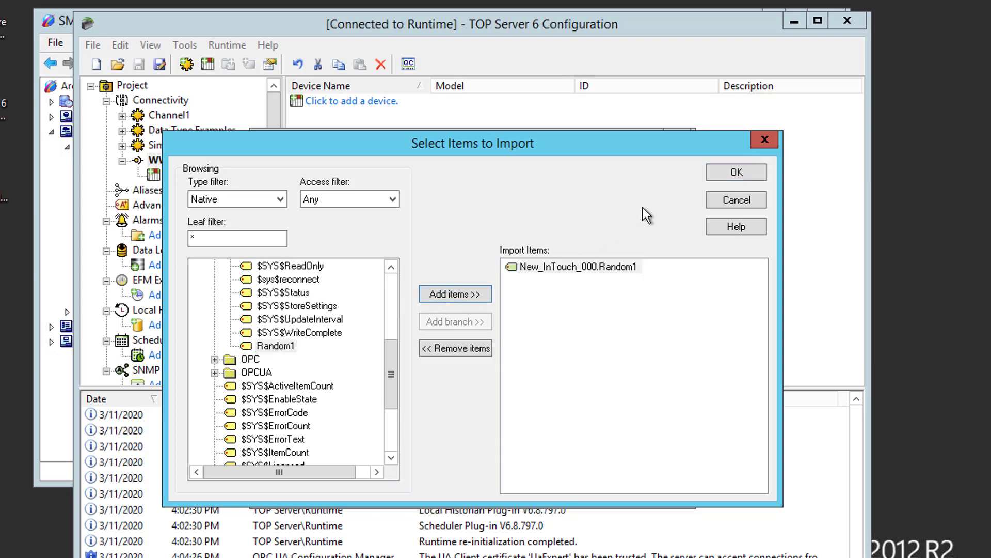
{"action": "left_click", "coordinate": [722, 176]}
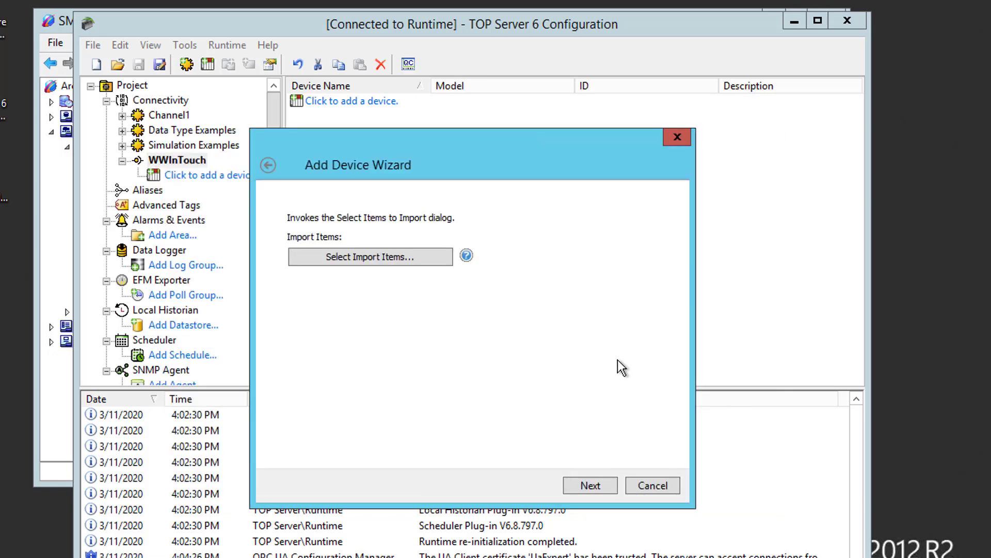
Finish the InTouchData device with the remaining defaults and select the Random1 tag in its New_InTouch_000 group.
{"action": "left_click", "coordinate": [603, 483]}
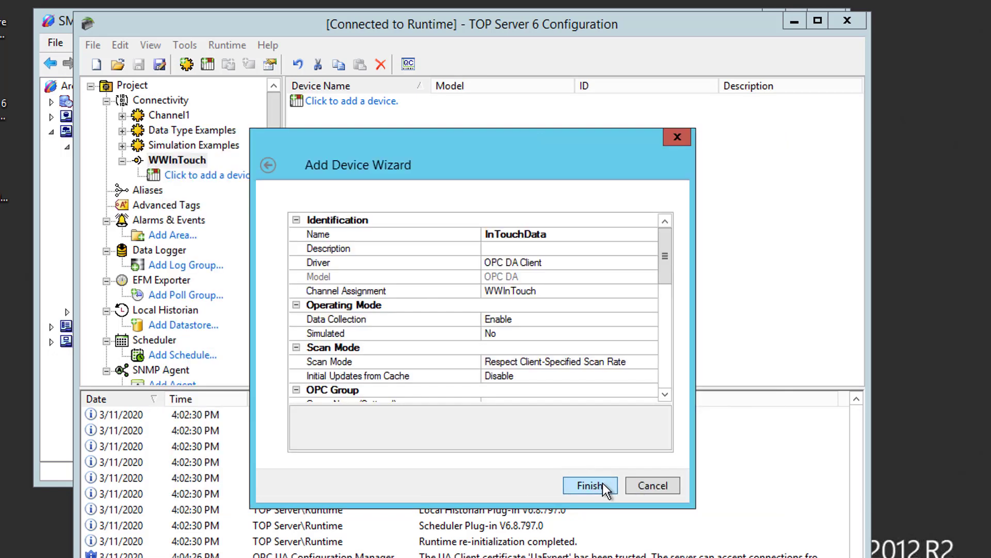
{"action": "left_click", "coordinate": [602, 484]}
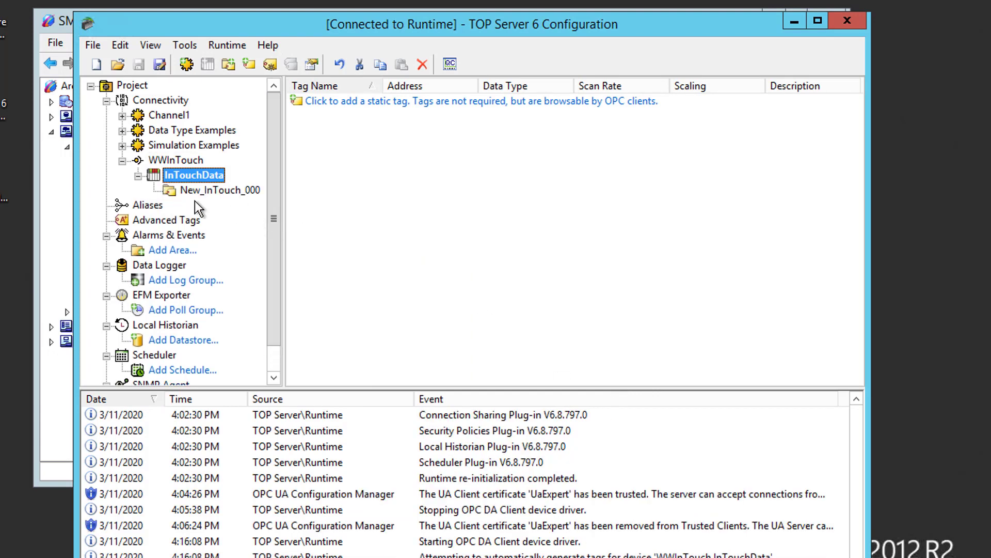
{"action": "left_click", "coordinate": [198, 189]}
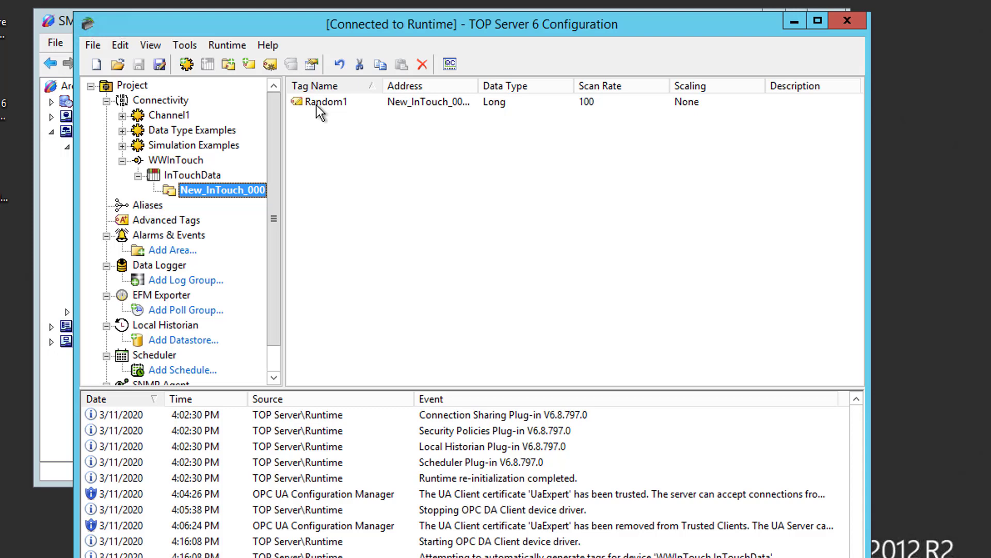
{"action": "left_click", "coordinate": [319, 106]}
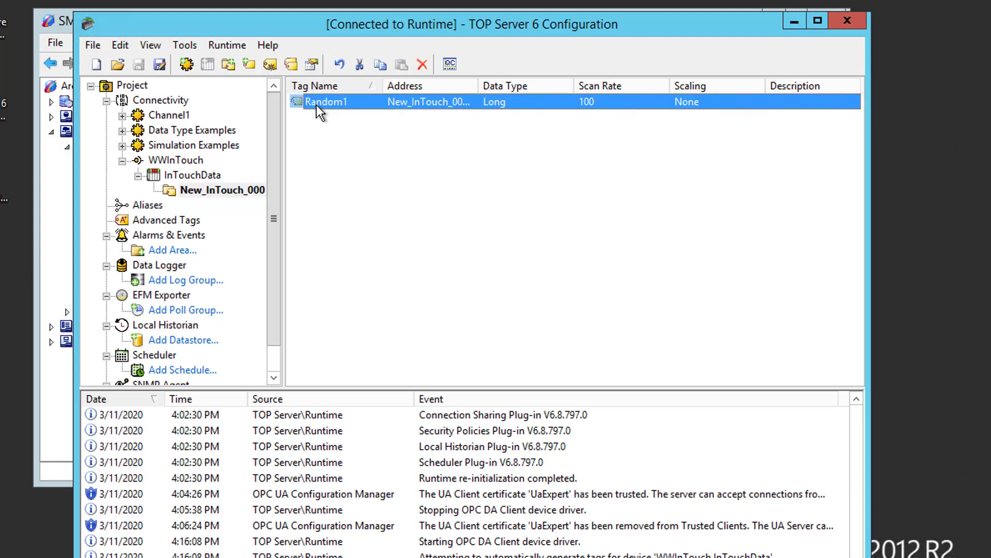
Check the Random1 item's live value and quality under WWInTouch.InTouchData.New_InTouch_000 in OPC Quick Client, and close the client.
{"action": "left_click", "coordinate": [450, 66]}
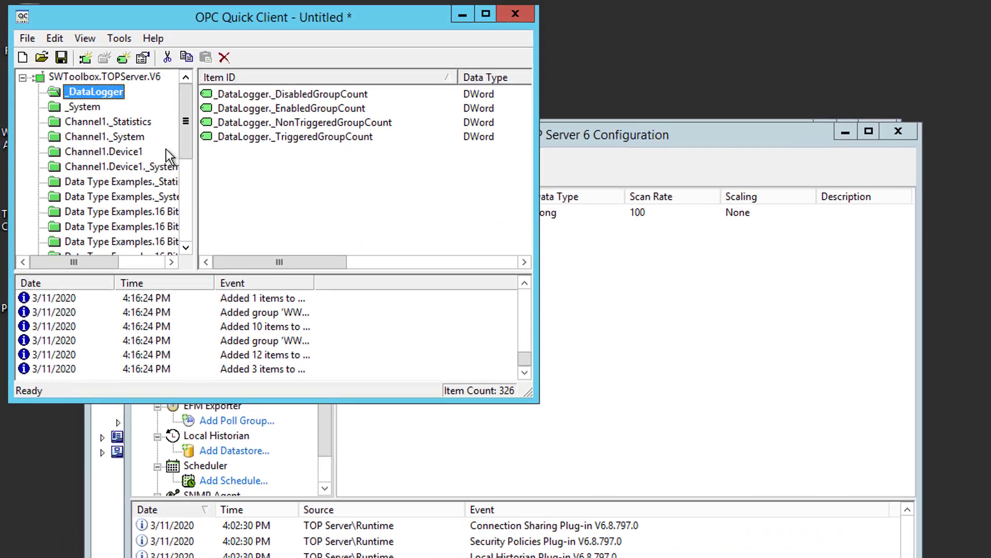
{"action": "left_click_drag", "start_coordinate": [202, 212], "coordinate": [232, 205]}
{"action": "left_click_drag", "start_coordinate": [223, 151], "coordinate": [234, 230]}
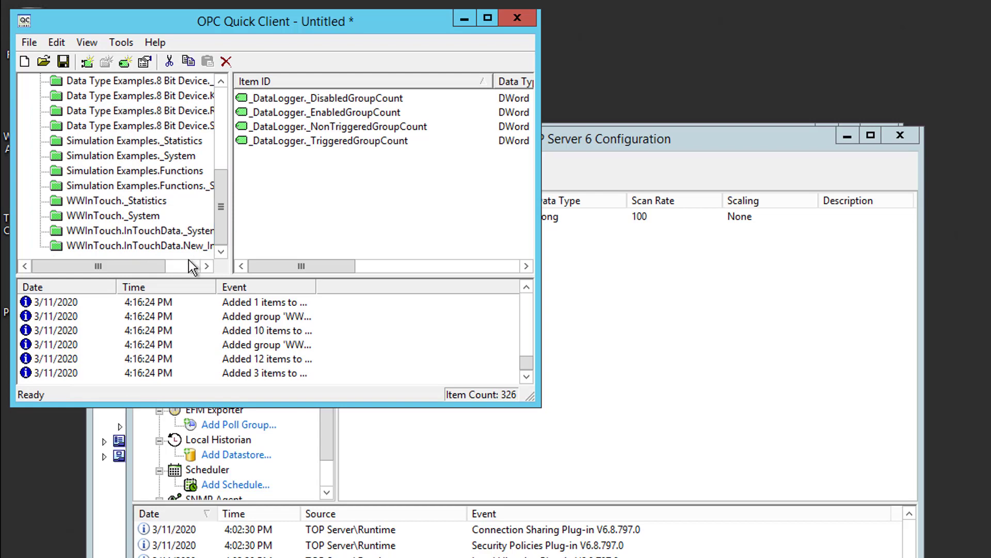
{"action": "left_click_drag", "start_coordinate": [158, 268], "coordinate": [164, 266]}
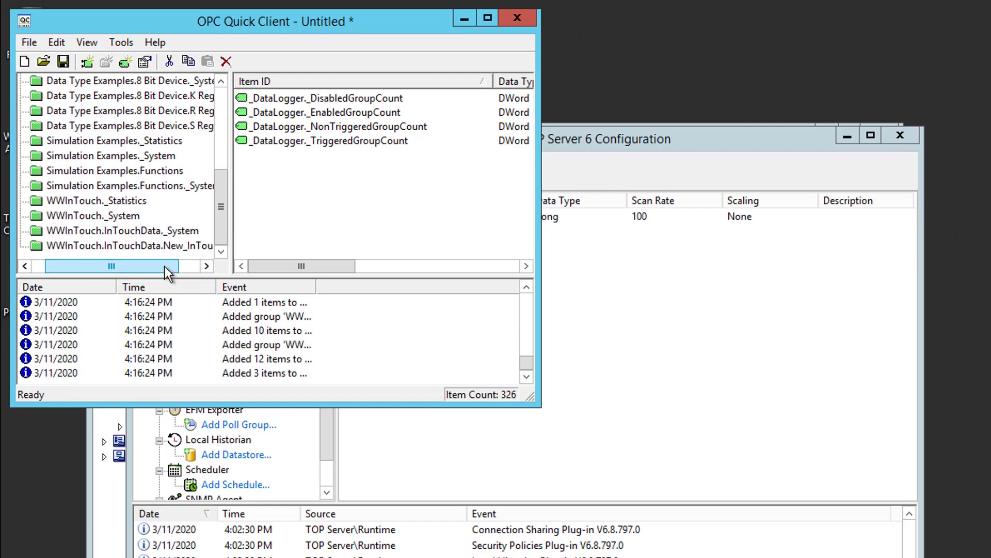
{"action": "left_click", "coordinate": [126, 249]}
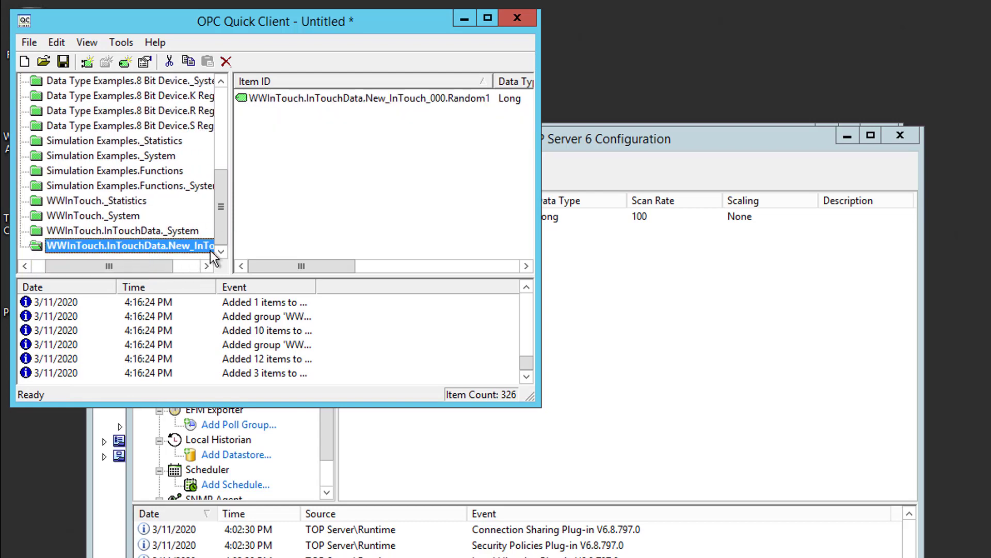
{"action": "left_click_drag", "start_coordinate": [538, 179], "coordinate": [911, 206]}
{"action": "left_click", "coordinate": [379, 102]}
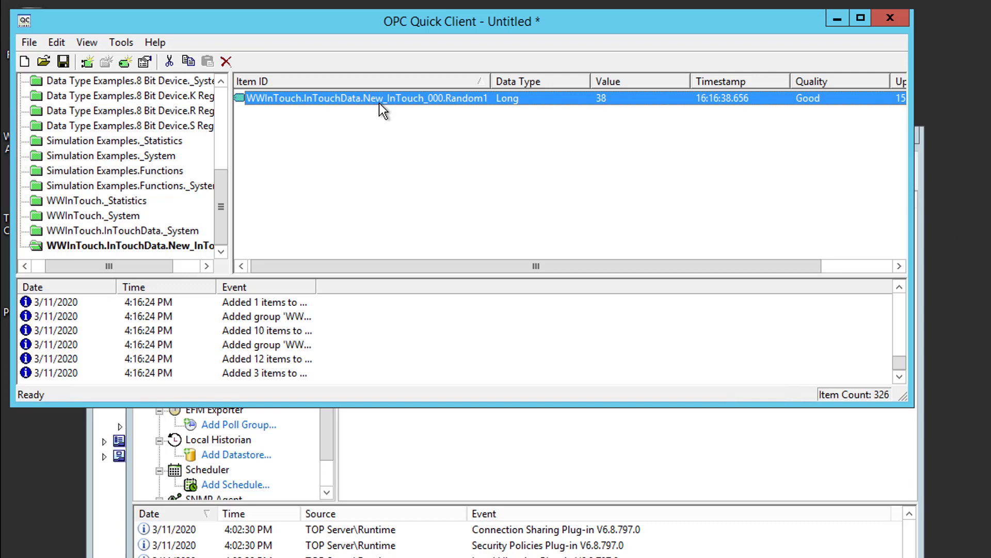
{"action": "left_click", "coordinate": [888, 18]}
{"action": "left_click", "coordinate": [474, 258]}
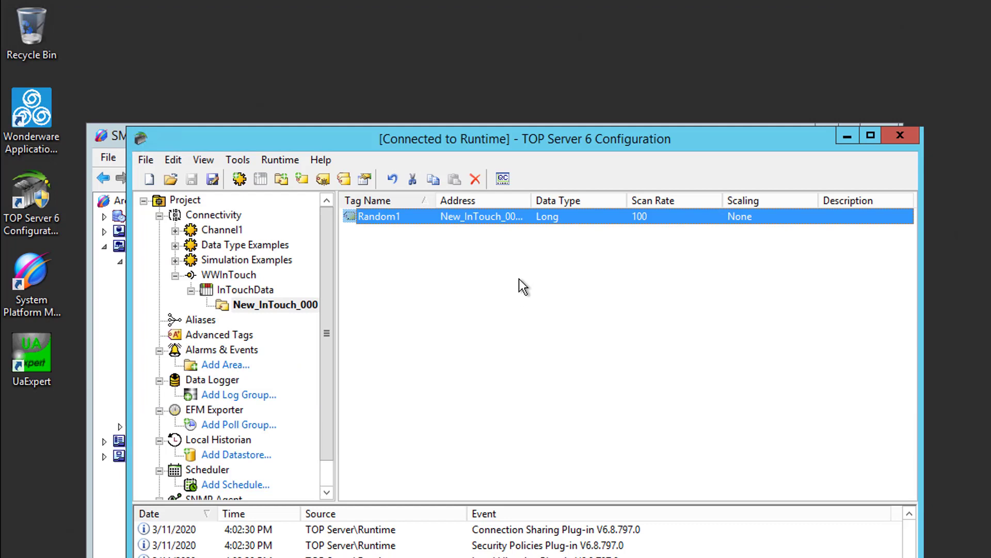
Switch to UaExpert, accept the automatic update settings and start adding a server to the project.
{"action": "double_click", "coordinate": [40, 361]}
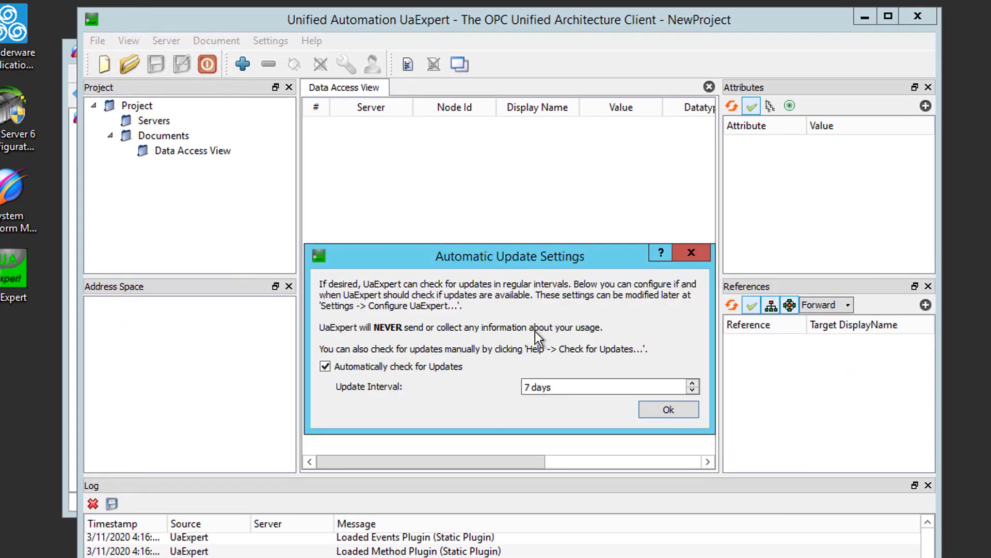
{"action": "left_click", "coordinate": [657, 417]}
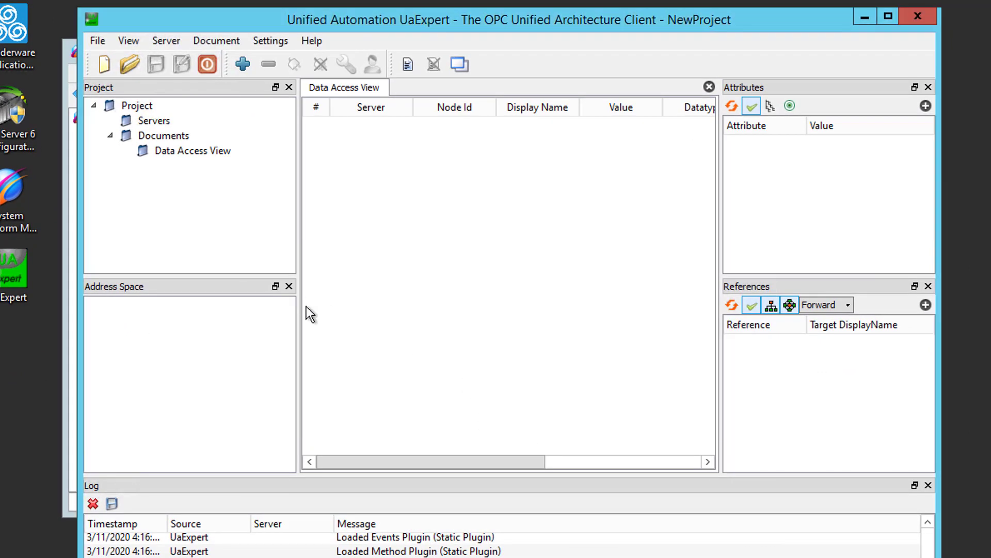
{"action": "right_click", "coordinate": [146, 123]}
{"action": "left_click", "coordinate": [181, 133]}
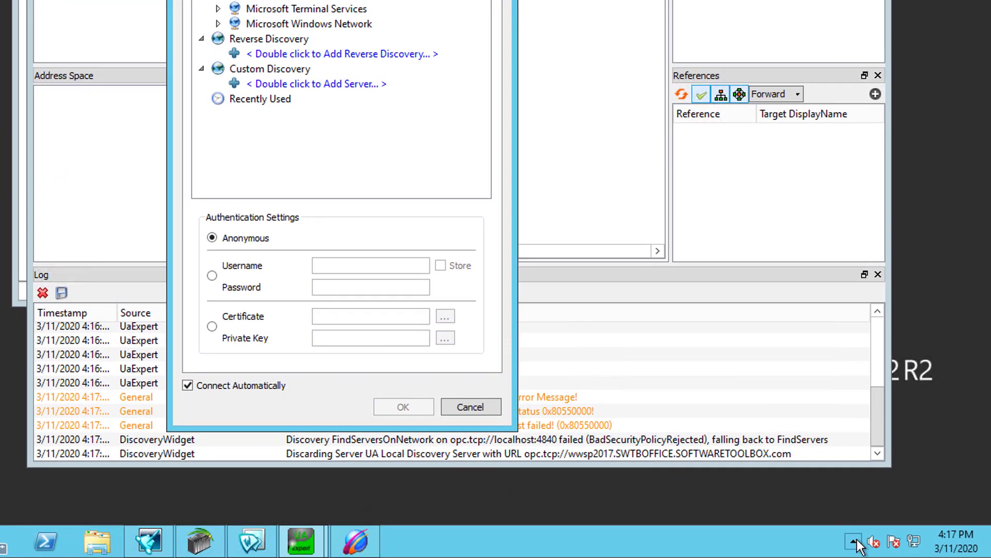
Open TOP Server's OPC UA Configuration Manager and show the definition of its existing server endpoint.
{"action": "left_click", "coordinate": [853, 541]}
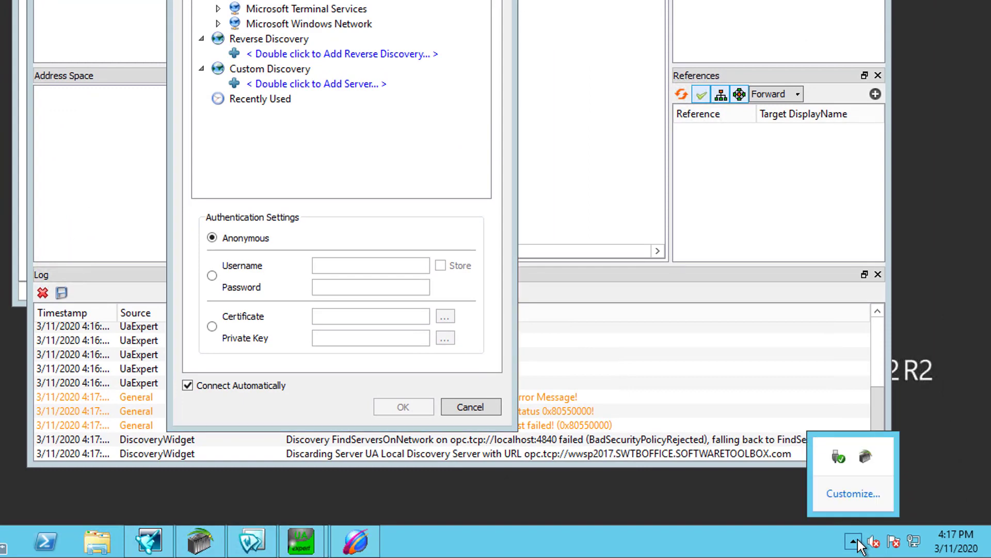
{"action": "right_click", "coordinate": [866, 465]}
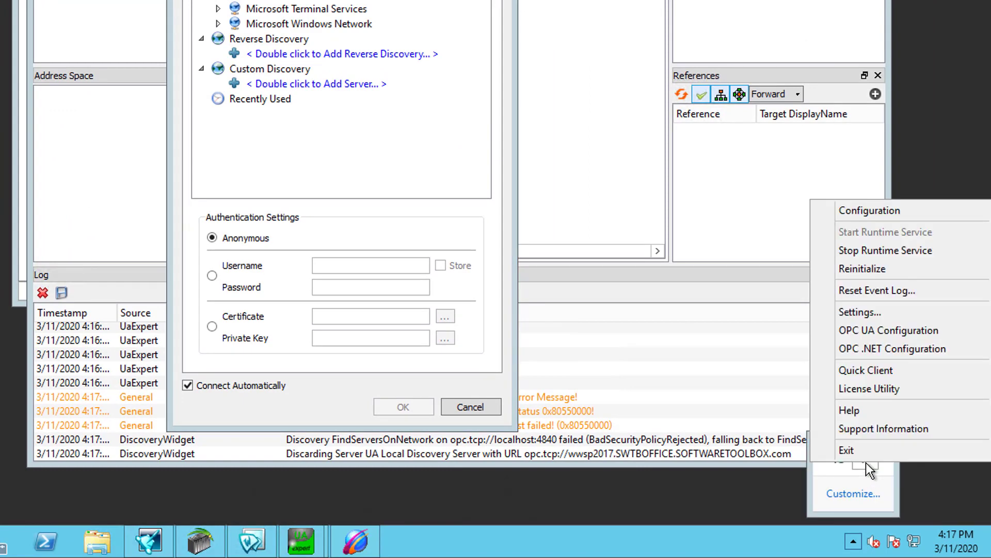
{"action": "left_click", "coordinate": [848, 329]}
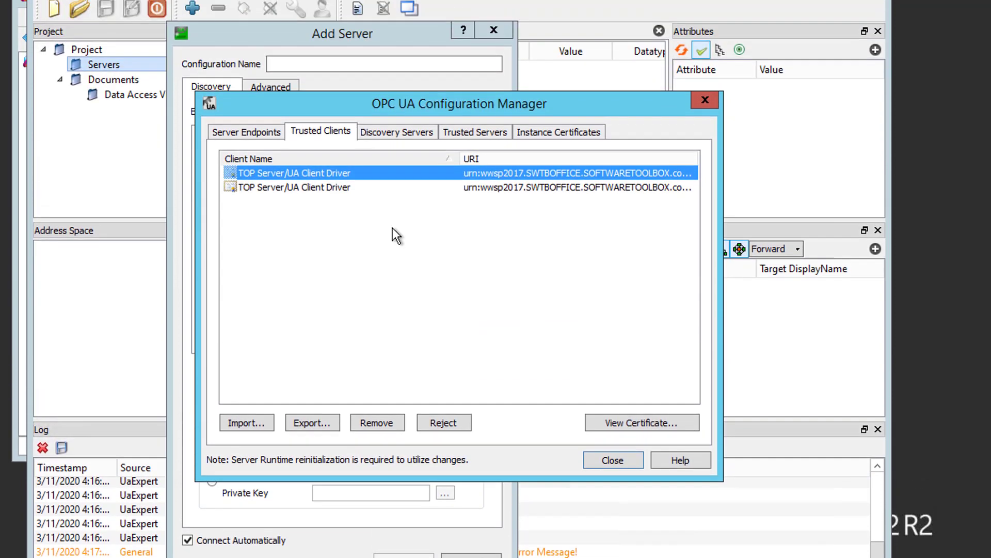
{"action": "left_click", "coordinate": [256, 130]}
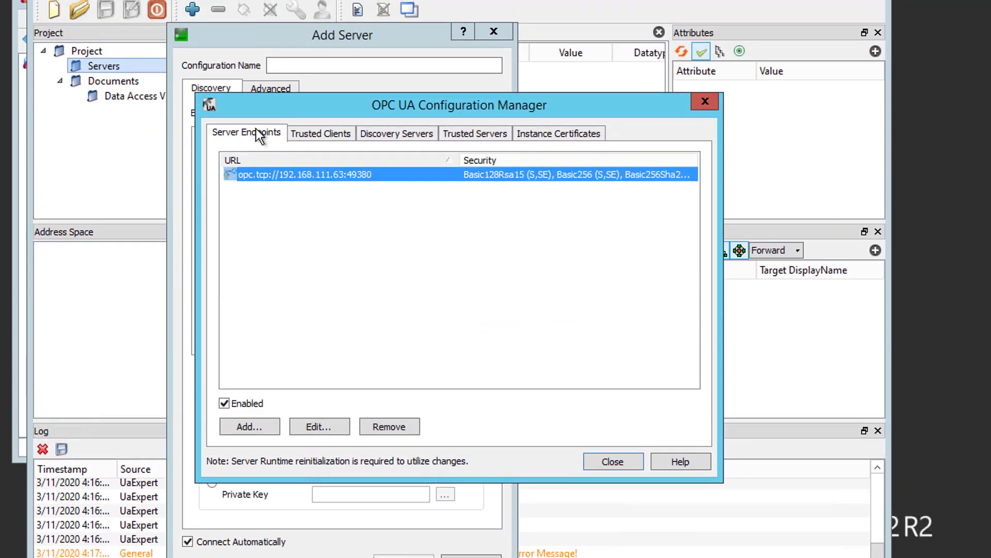
{"action": "double_click", "coordinate": [320, 177]}
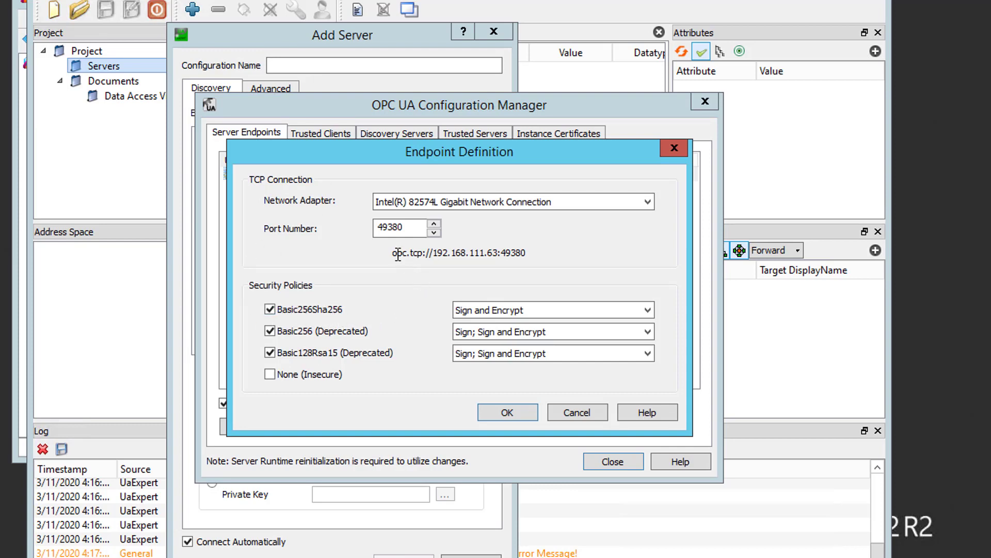
Copy the endpoint URL opc.tcp://192.168.111.63:49380 and close the endpoint definition and the OPC UA Configuration Manager.
{"action": "left_click_drag", "start_coordinate": [391, 252], "coordinate": [521, 253]}
{"action": "right_click", "coordinate": [522, 253]}
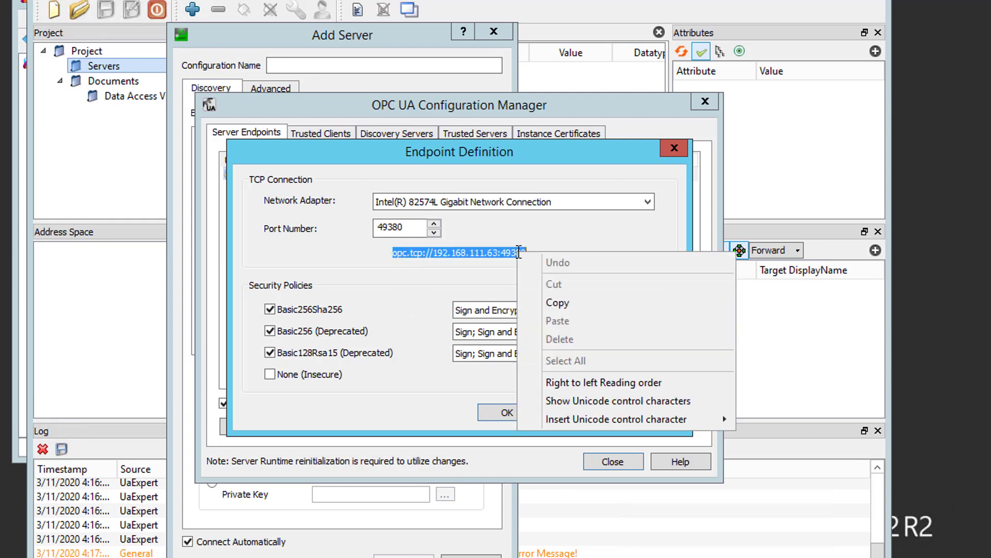
{"action": "left_click", "coordinate": [550, 301]}
{"action": "left_click", "coordinate": [674, 148]}
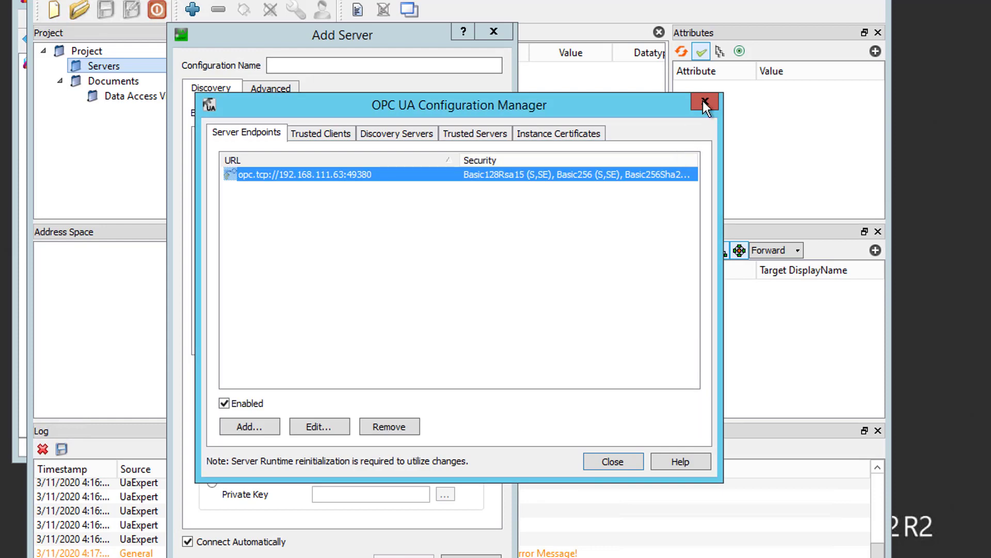
{"action": "left_click", "coordinate": [704, 102]}
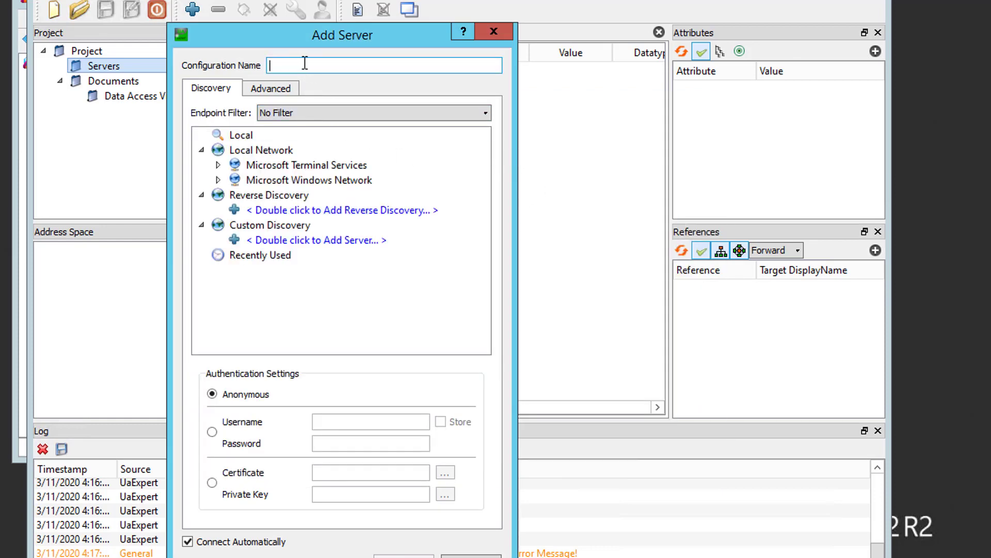
Name the new UaExpert server configuration TOPServerUA and paste opc.tcp://192.168.111.63:49380 as its endpoint URL.
{"action": "type", "text": "TOPServerUA"}
{"action": "left_click", "coordinate": [279, 91]}
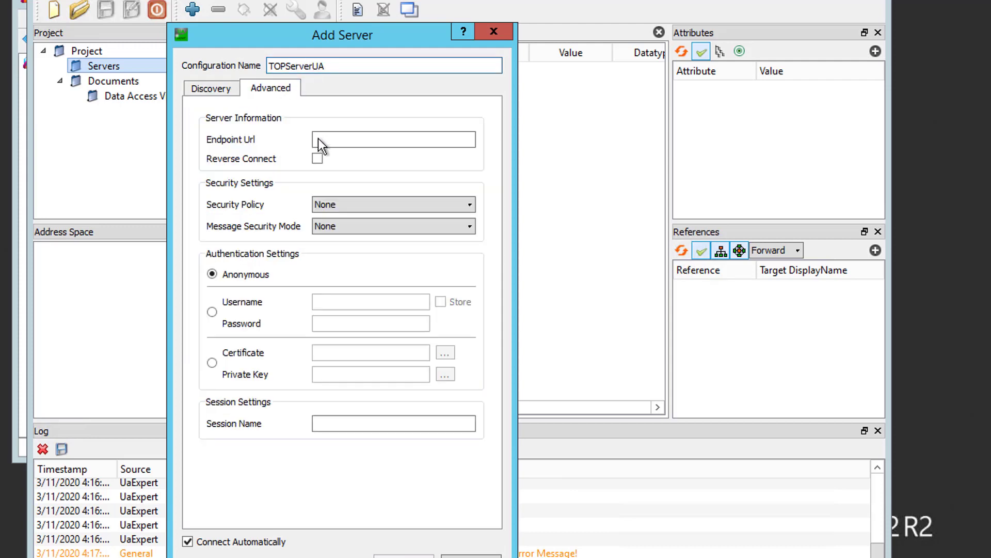
{"action": "right_click", "coordinate": [352, 139]}
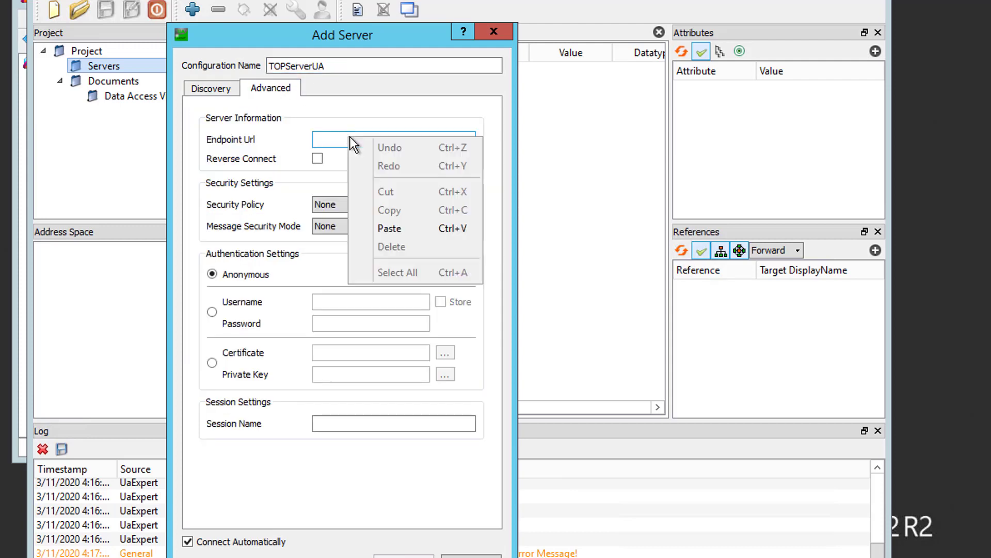
{"action": "left_click", "coordinate": [394, 227]}
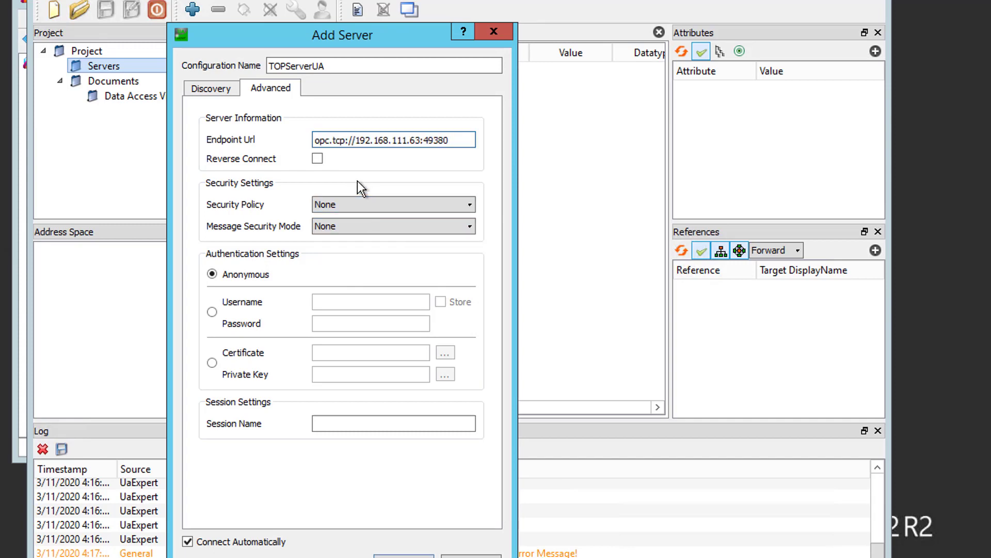
Set the server's security policy to Basic256Sha256 with Sign & Encrypt and add it with automatic connection.
{"action": "left_click", "coordinate": [368, 205]}
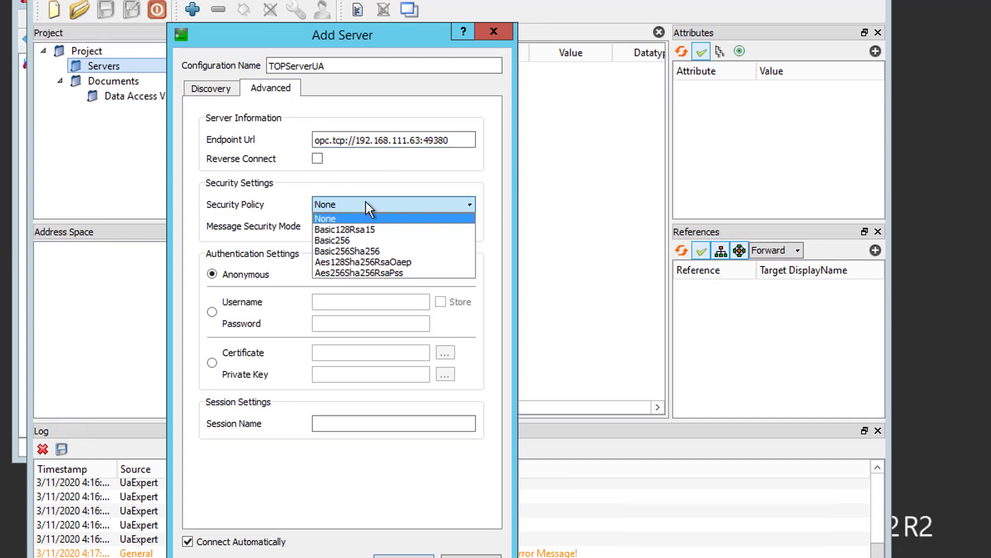
{"action": "left_click", "coordinate": [343, 249]}
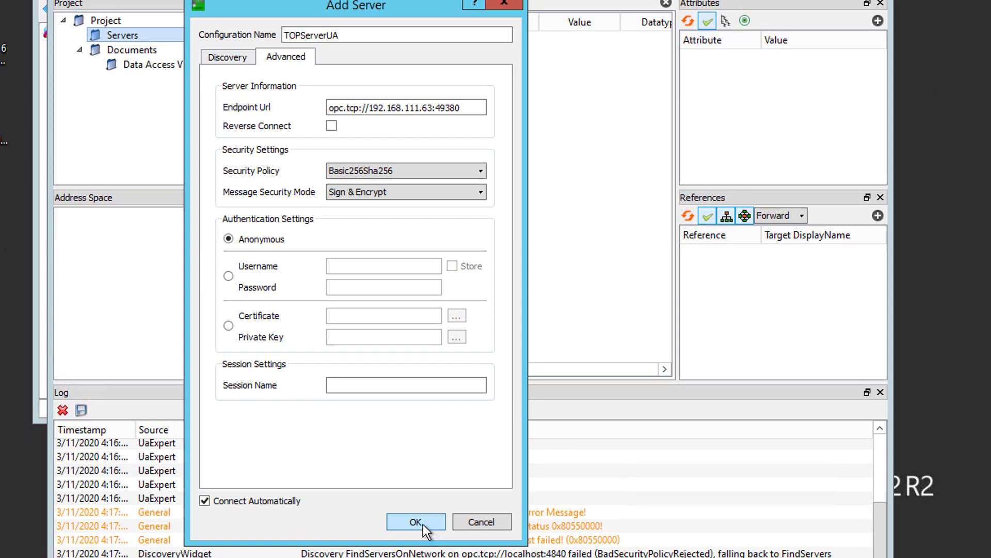
{"action": "left_click", "coordinate": [423, 524]}
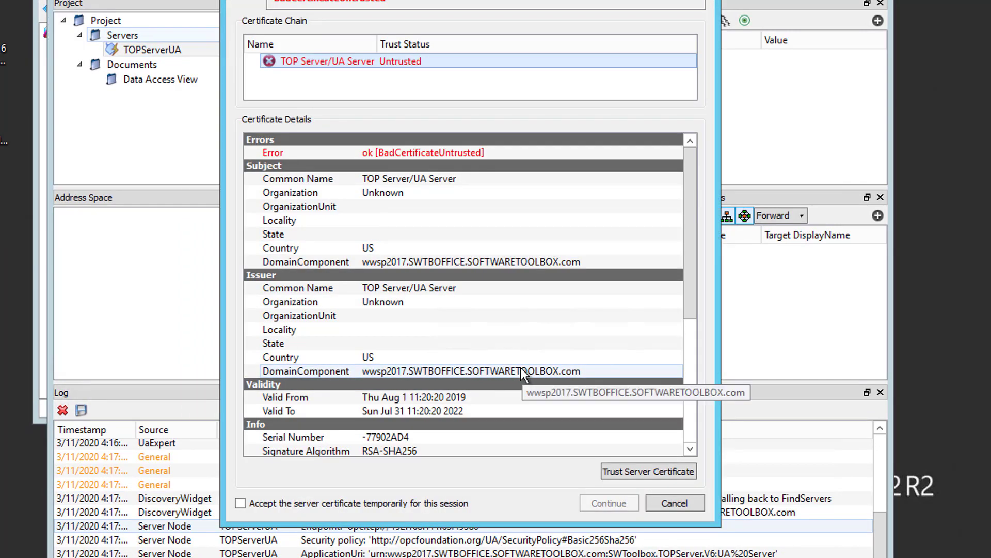
Trust the TOP Server/UA Server certificate and continue connecting to TOPServerUA.
{"action": "left_click", "coordinate": [618, 471]}
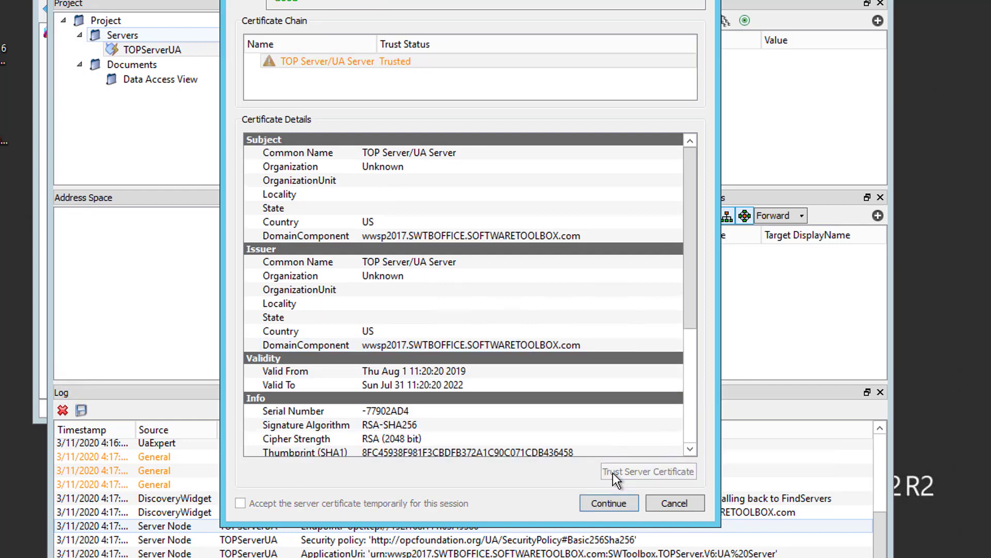
{"action": "left_click", "coordinate": [596, 503]}
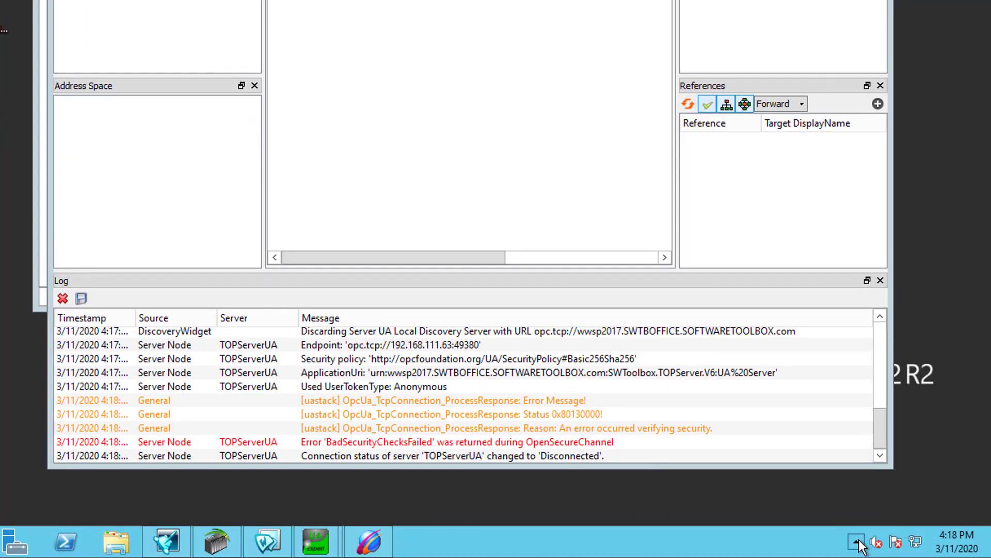
Trust the UaExpert client certificate in TOP Server's OPC UA Configuration Manager and close the manager.
{"action": "left_click", "coordinate": [857, 542]}
{"action": "right_click", "coordinate": [867, 467]}
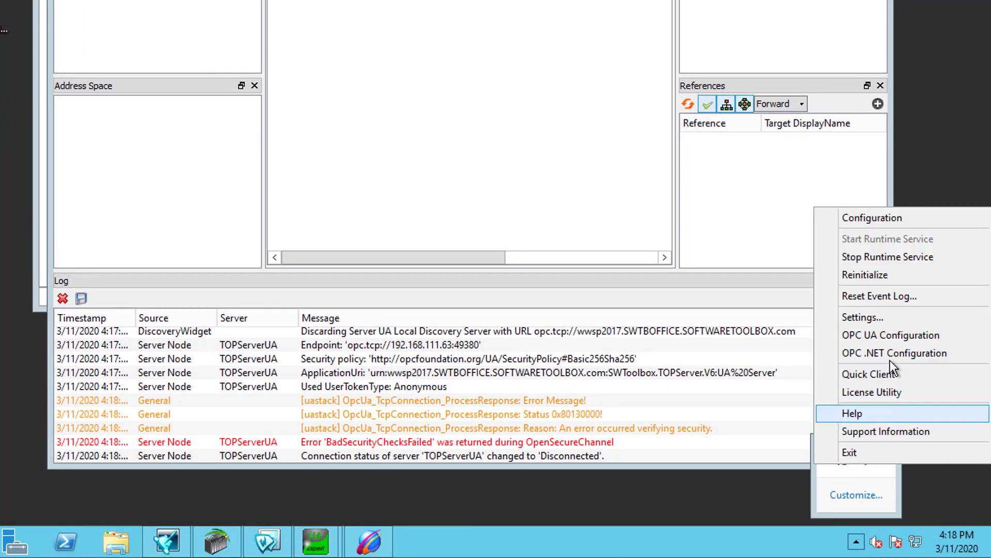
{"action": "left_click", "coordinate": [882, 342]}
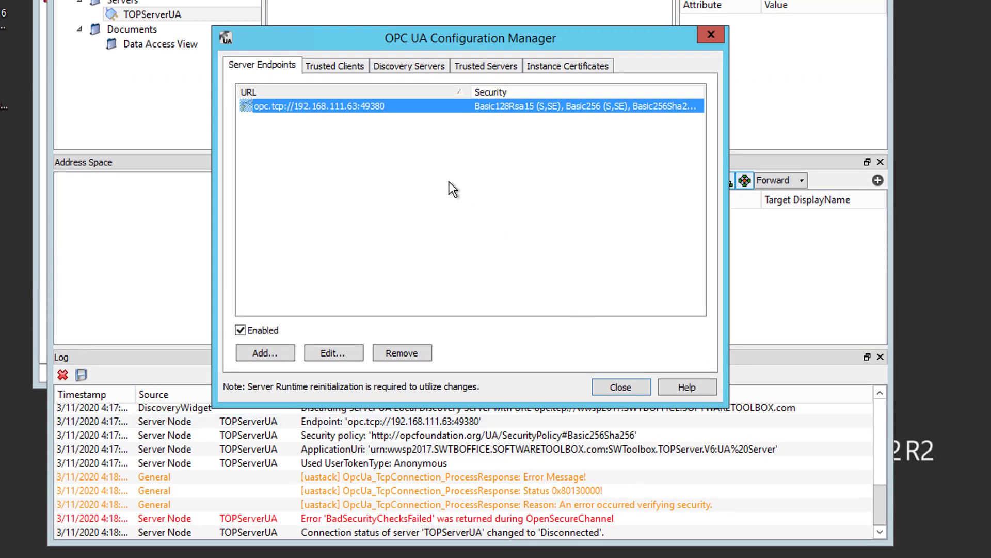
{"action": "left_click", "coordinate": [338, 67]}
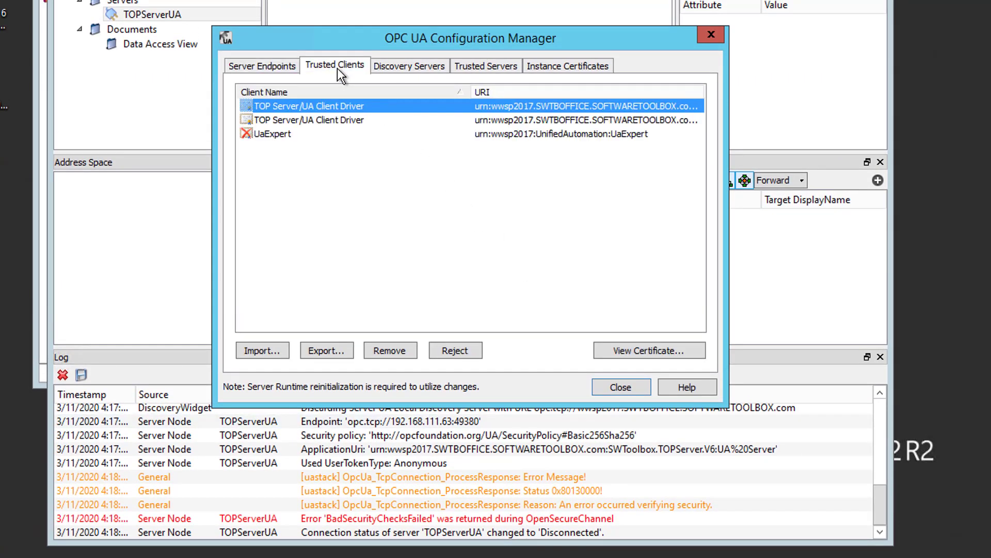
{"action": "left_click", "coordinate": [269, 134]}
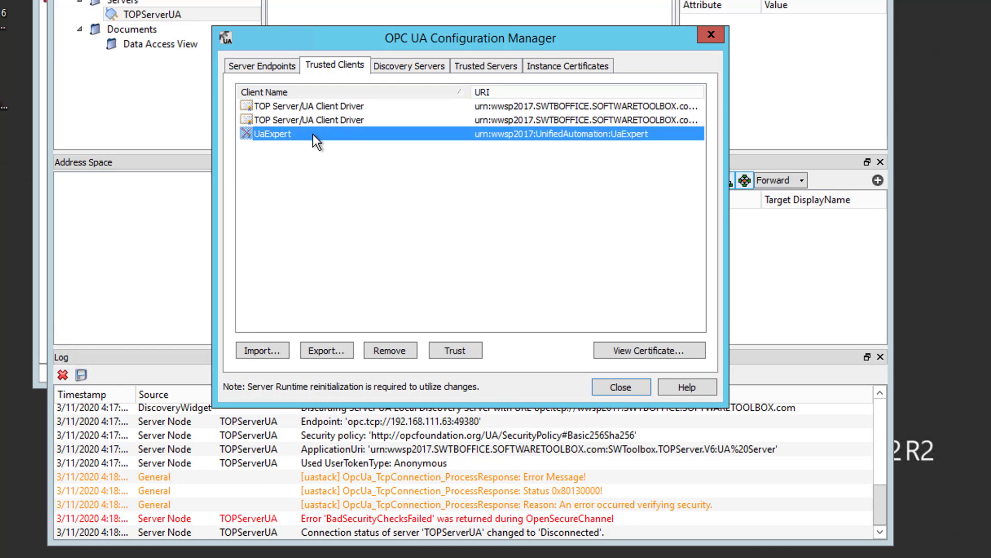
{"action": "left_click", "coordinate": [447, 351]}
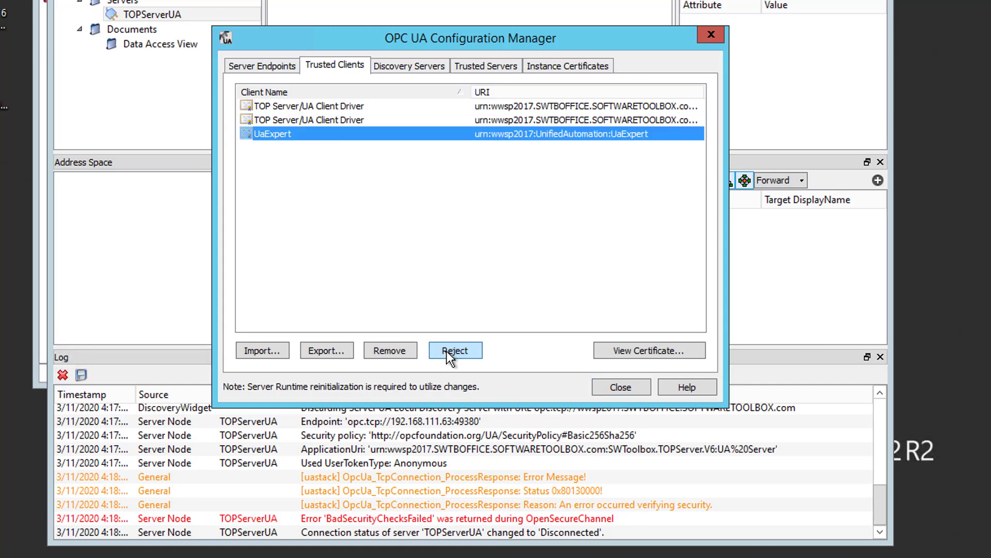
{"action": "left_click", "coordinate": [620, 387]}
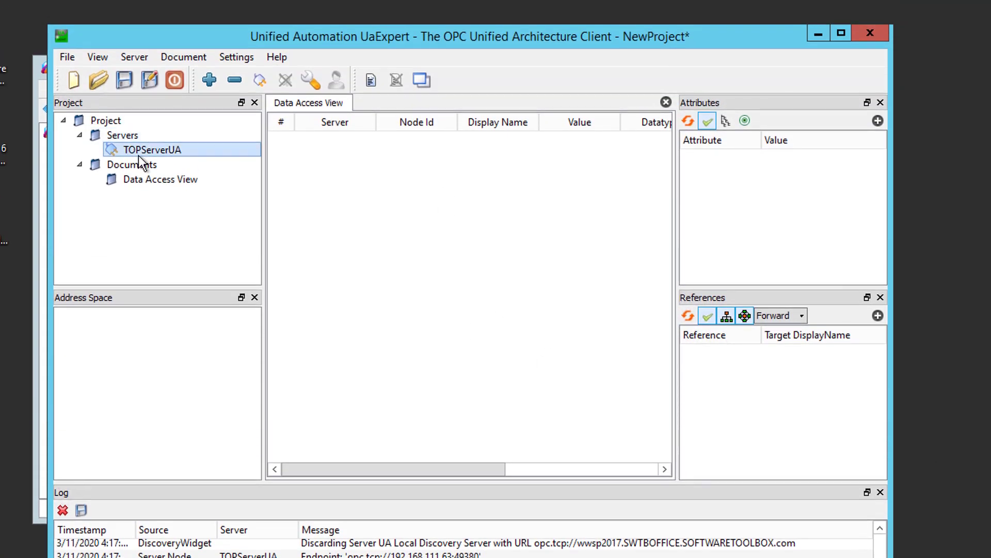
Reconnect UaExpert to the TOPServerUA server, ignoring the certificate host name error.
{"action": "right_click", "coordinate": [138, 54]}
{"action": "left_click", "coordinate": [188, 182]}
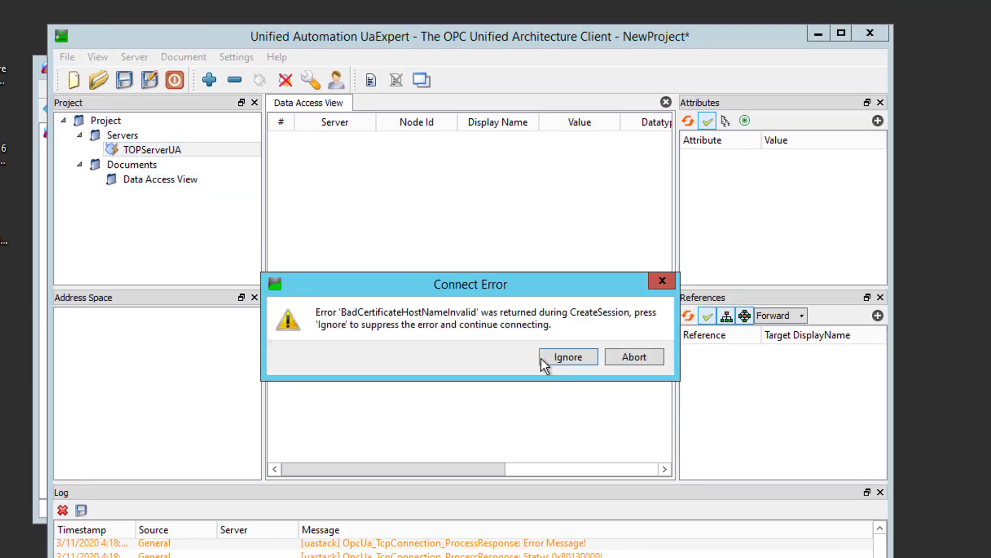
{"action": "left_click", "coordinate": [569, 357]}
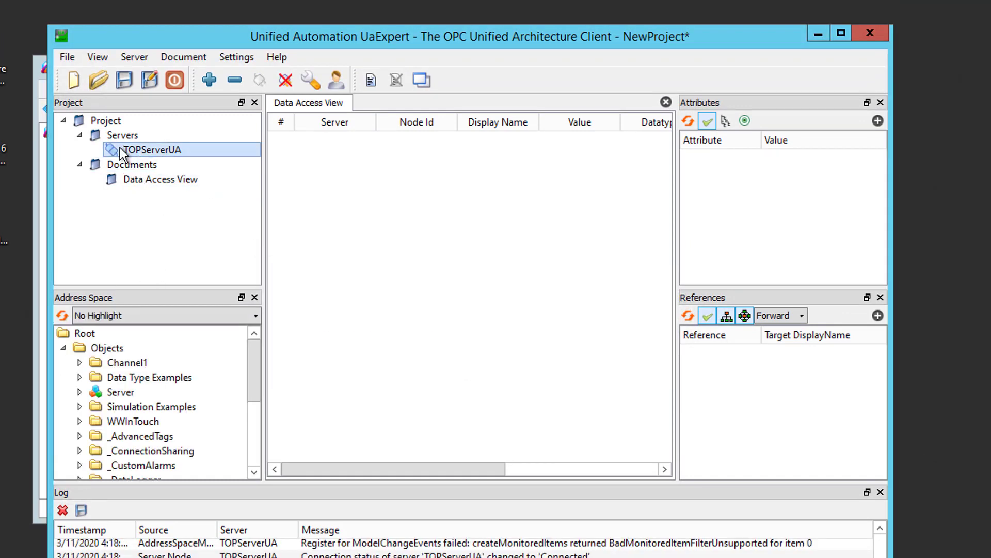
Add the Random1 tag from WWInTouch > InTouchData > New_InTouch_000 to the Data Access View and check its value, timestamps and status code.
{"action": "left_click_drag", "start_coordinate": [252, 346], "coordinate": [249, 377]}
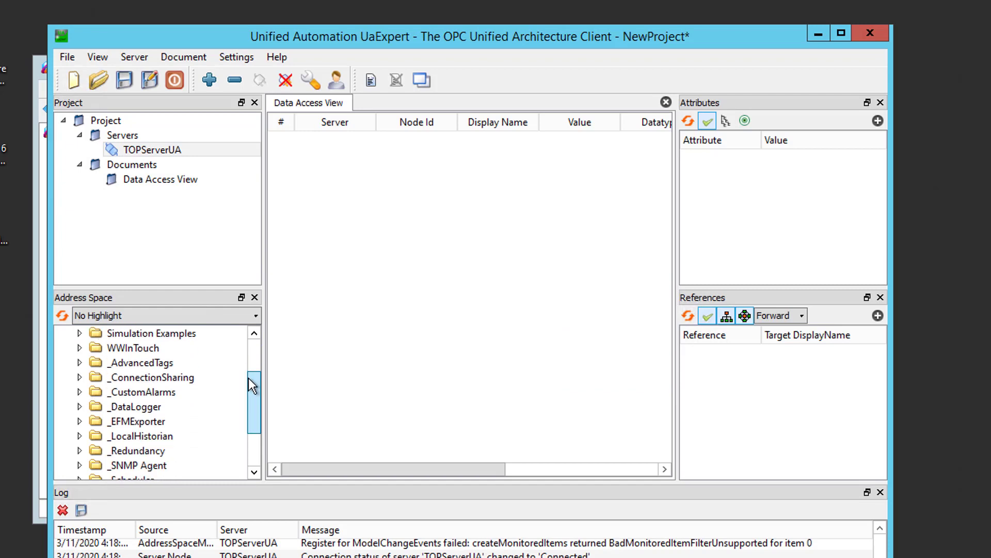
{"action": "left_click", "coordinate": [80, 348]}
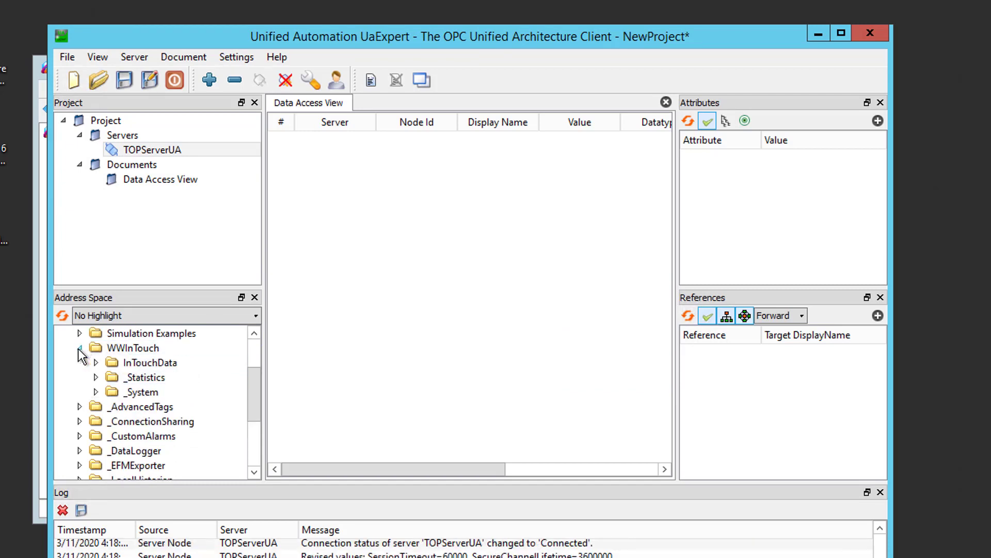
{"action": "left_click", "coordinate": [96, 363]}
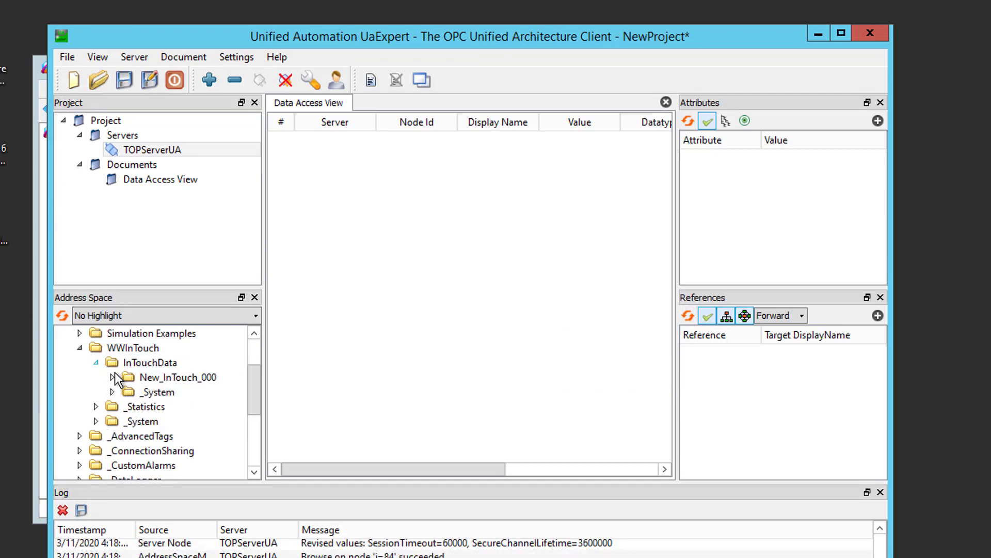
{"action": "left_click", "coordinate": [112, 377]}
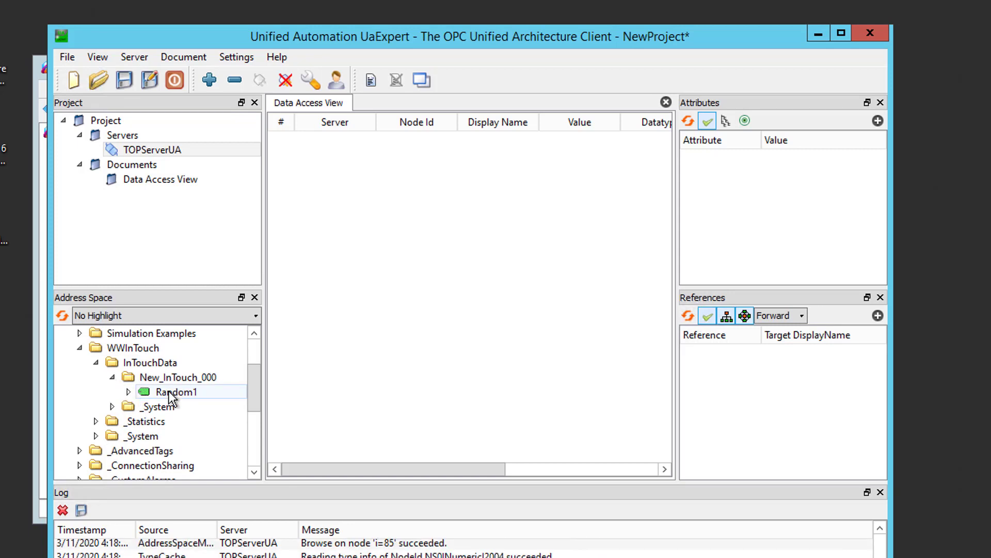
{"action": "left_click_drag", "start_coordinate": [170, 395], "coordinate": [416, 241]}
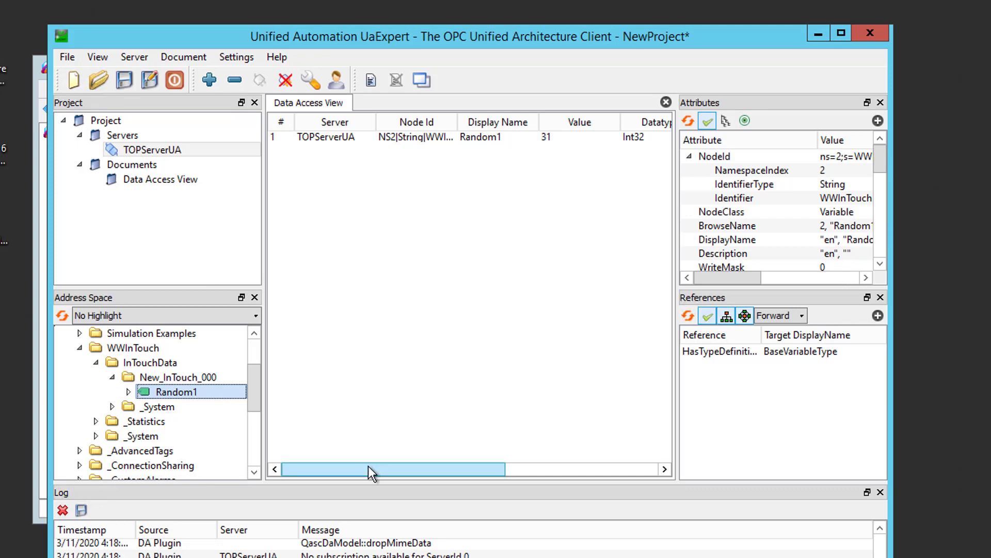
{"action": "left_click_drag", "start_coordinate": [368, 467], "coordinate": [540, 493]}
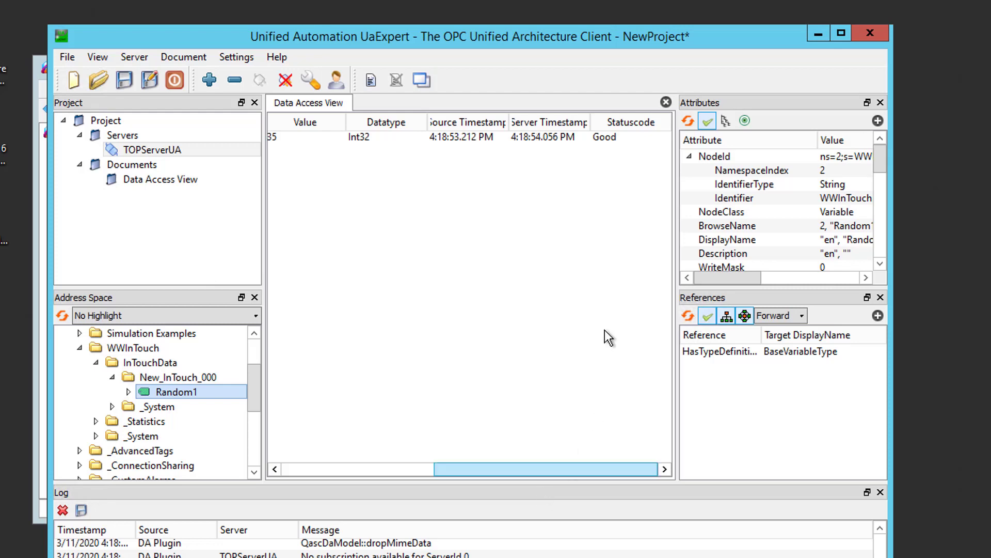
{"action": "left_click_drag", "start_coordinate": [501, 467], "coordinate": [385, 491]}
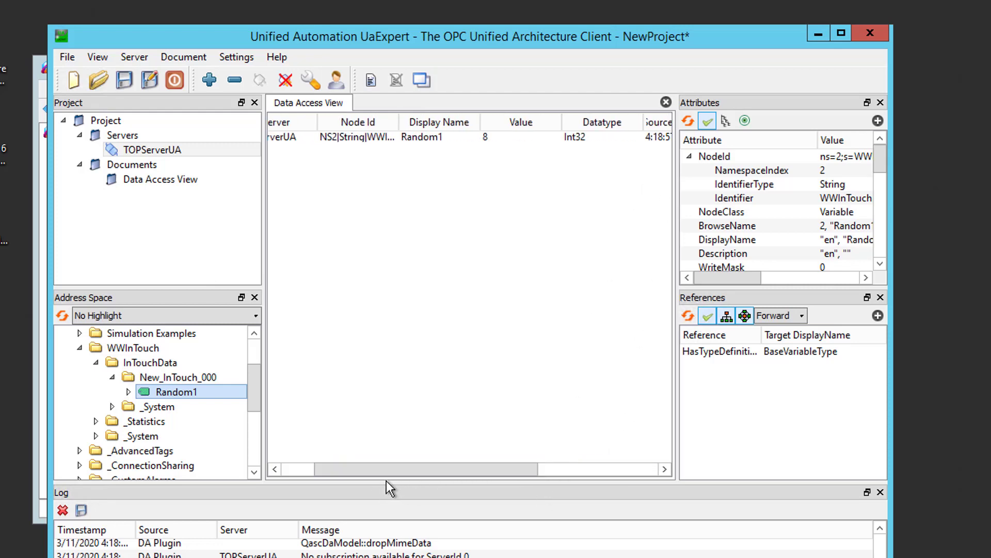